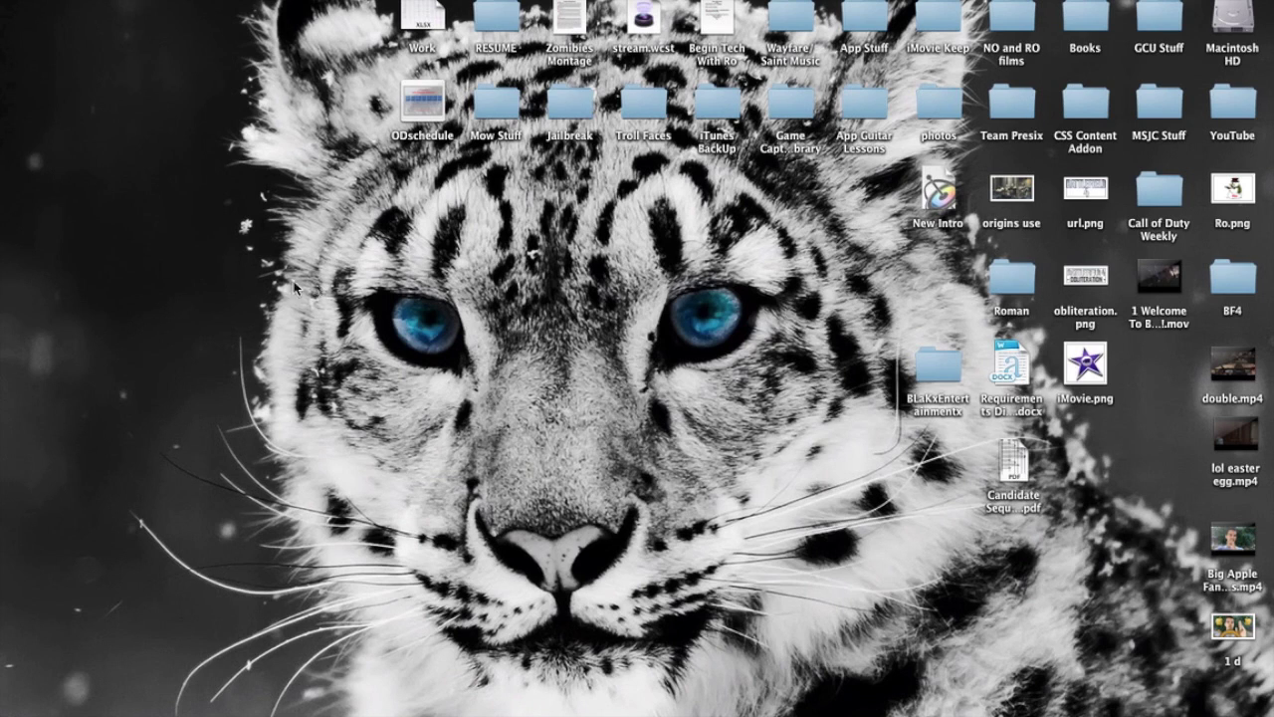
# Step: Launch iMovie from the Dock to show the 14-second 'iMovie Tutorials' project
pyautogui.moveTo(3, 219)
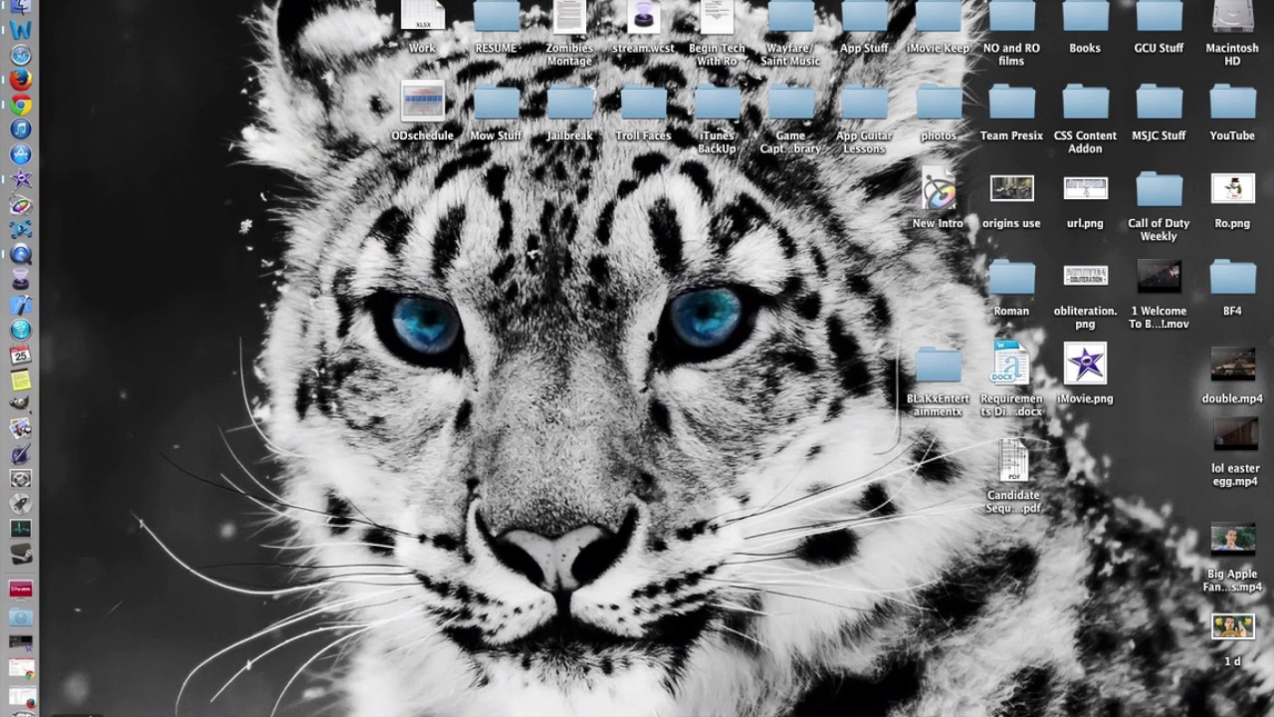
pyautogui.click(20, 694)
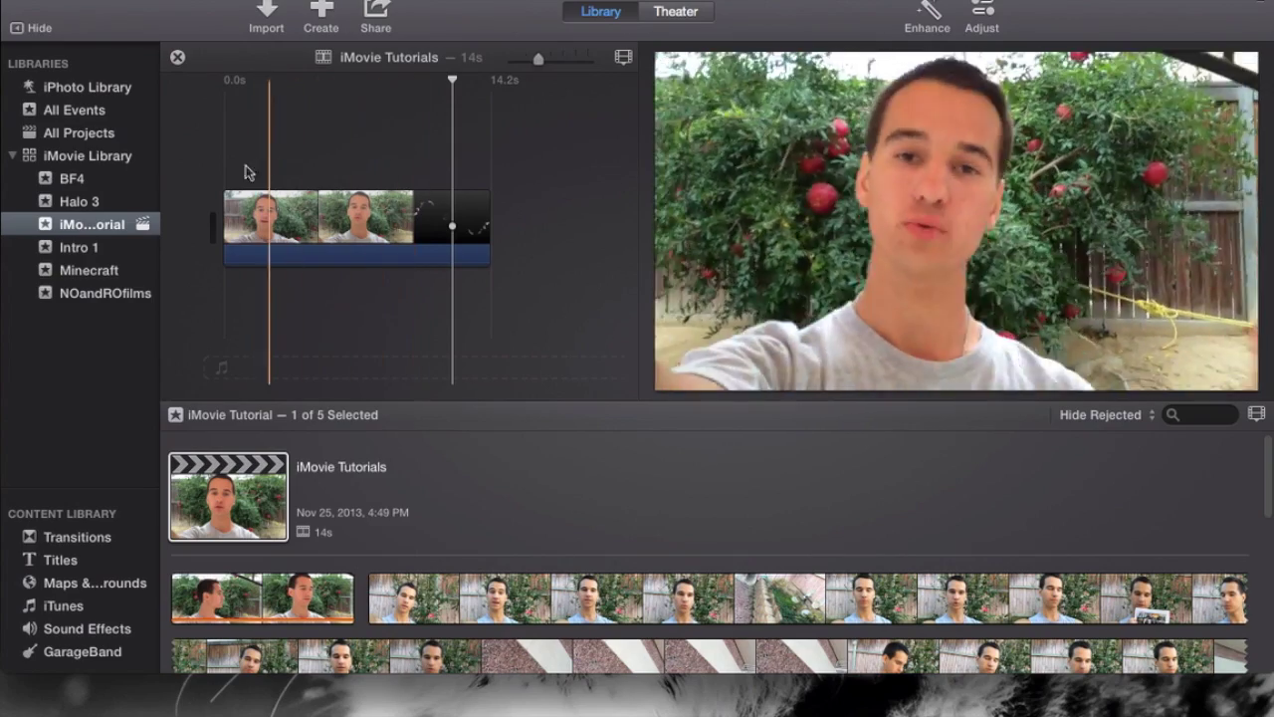
# Step: Select the timeline clip and bring up its Adjust tools
pyautogui.click(355, 156)
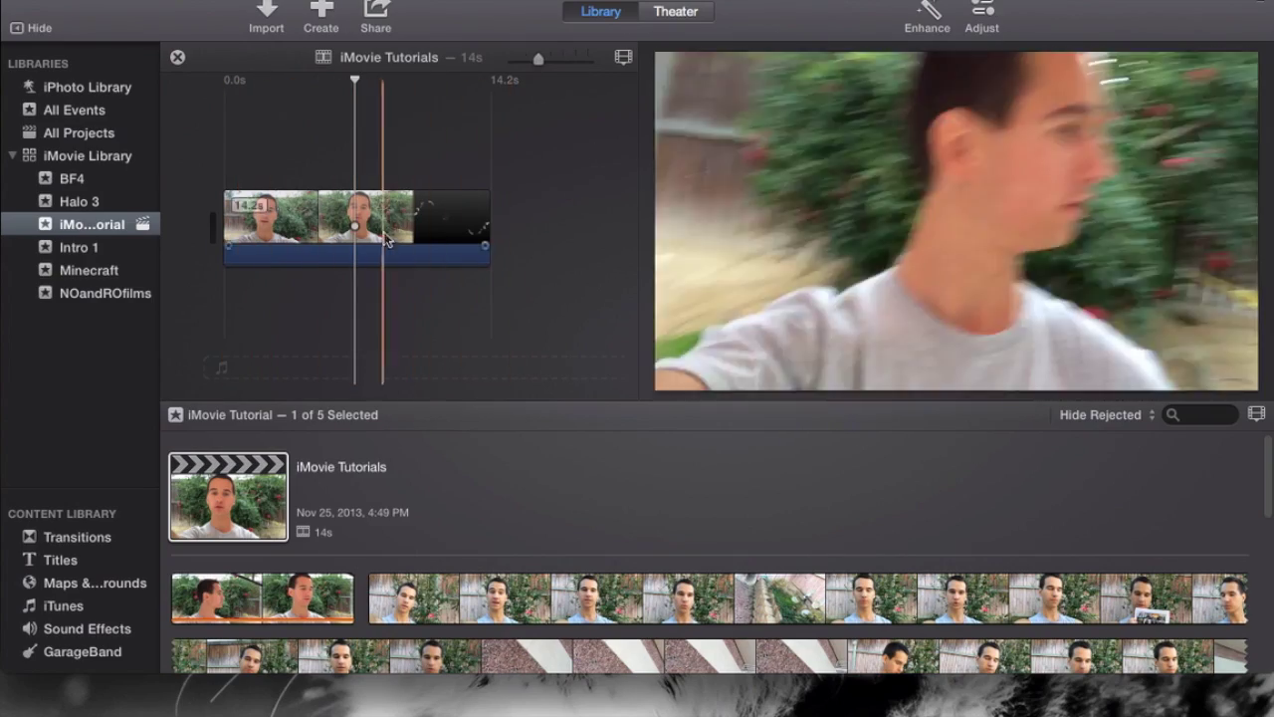
pyautogui.click(384, 231)
pyautogui.click(984, 10)
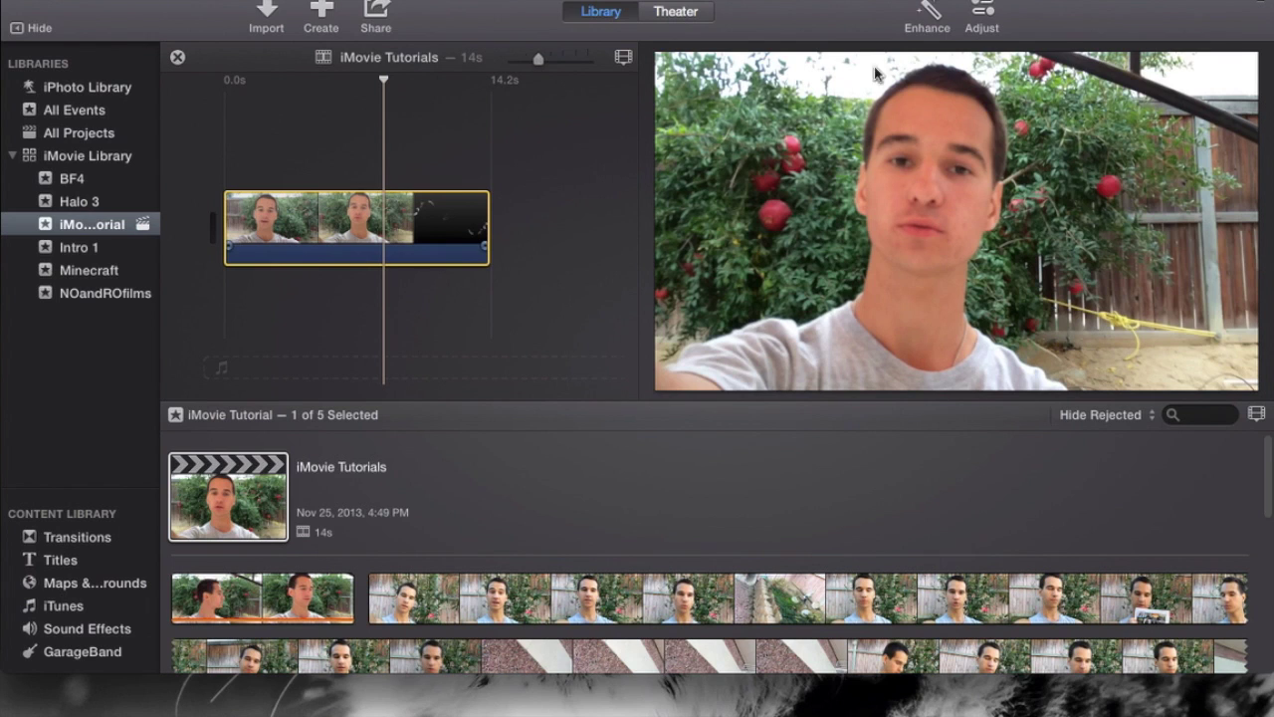
pyautogui.click(984, 9)
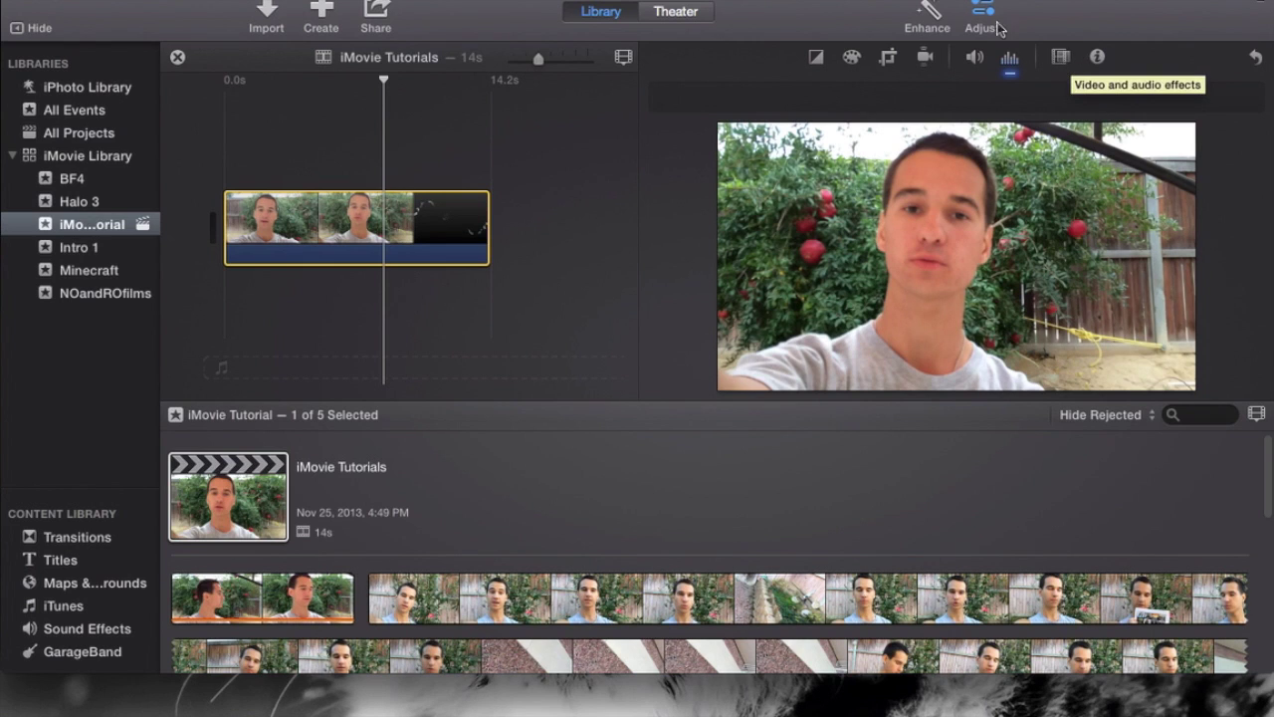
# Step: Glance at the clip's Info, then open the Choose Video Effect gallery
pyautogui.click(1060, 59)
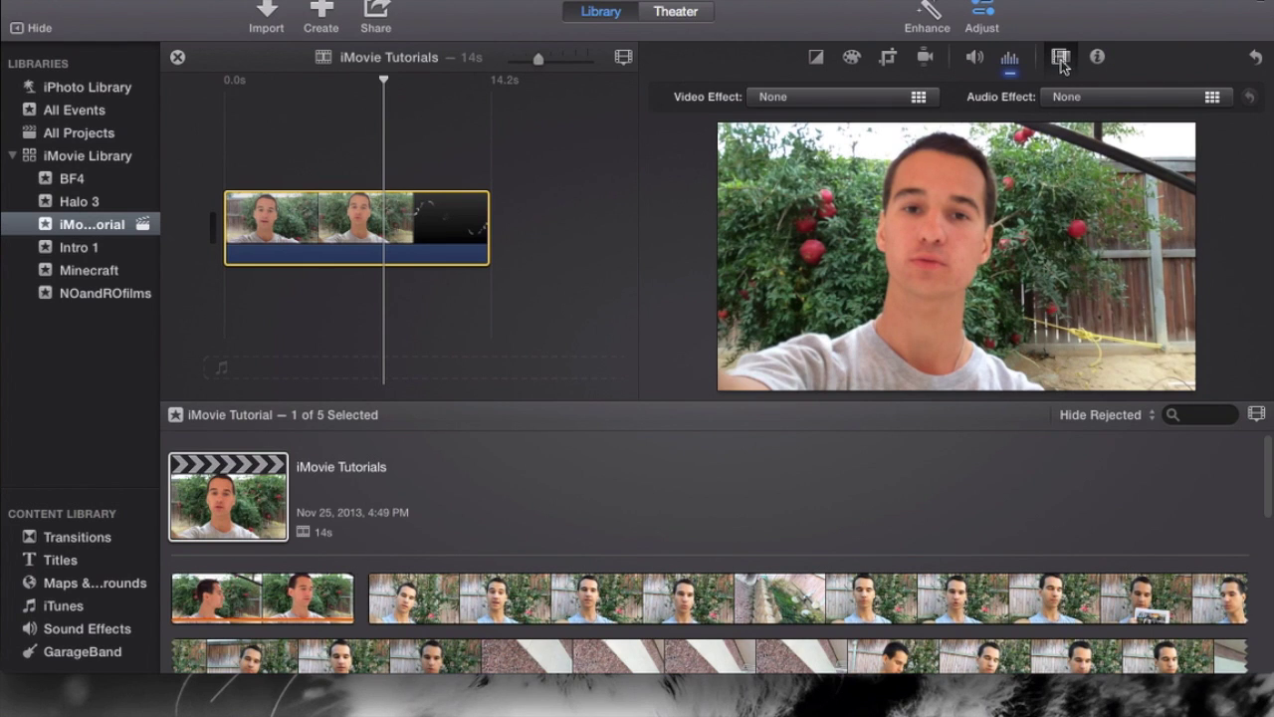
pyautogui.click(1096, 58)
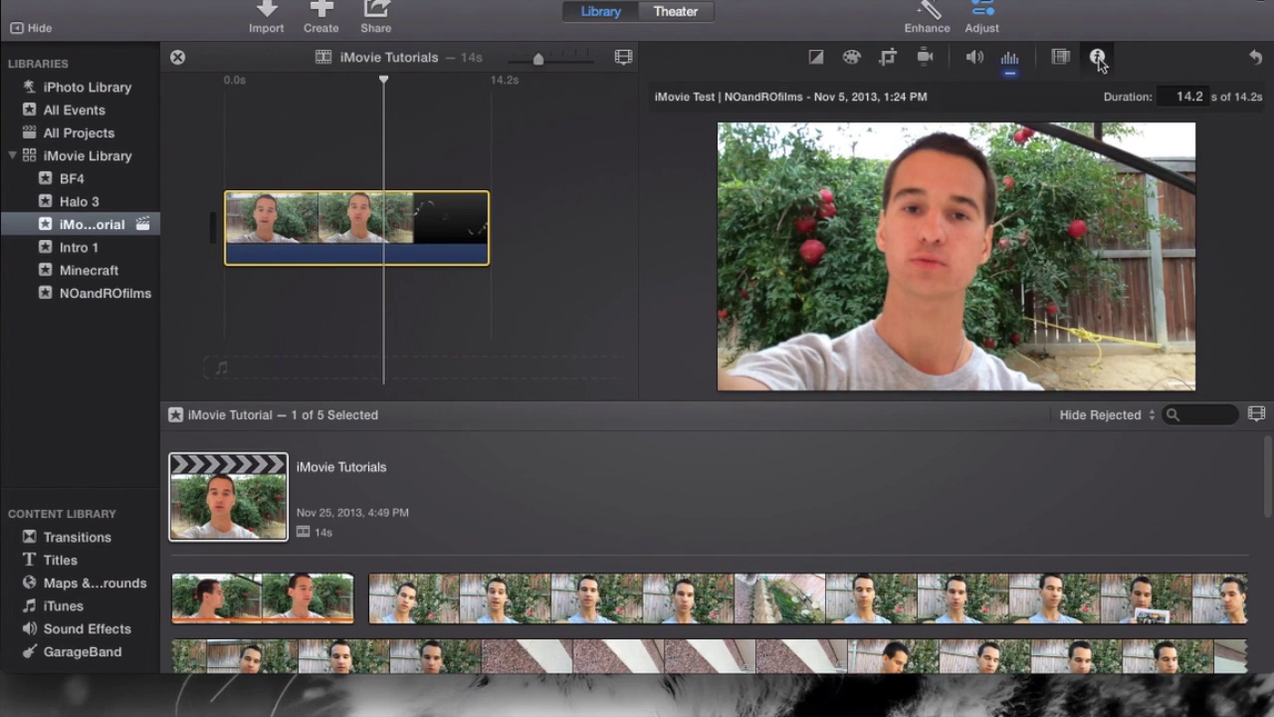
pyautogui.click(1061, 60)
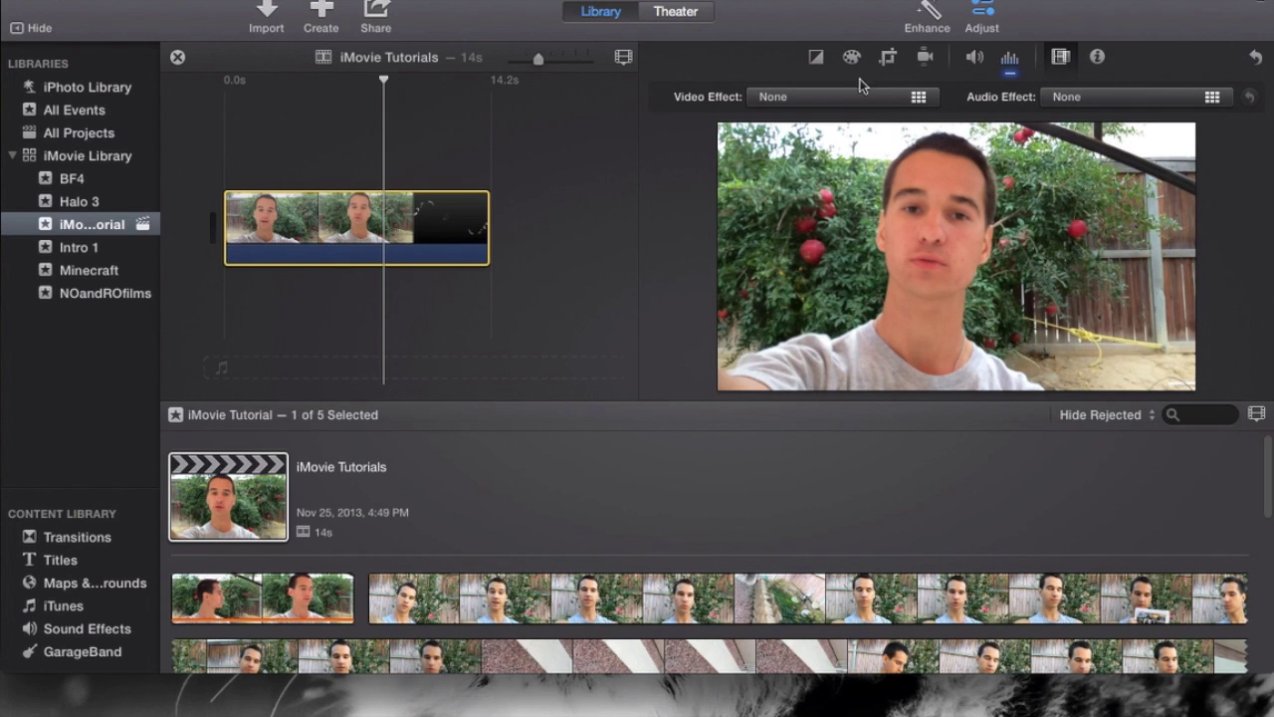
pyautogui.click(916, 96)
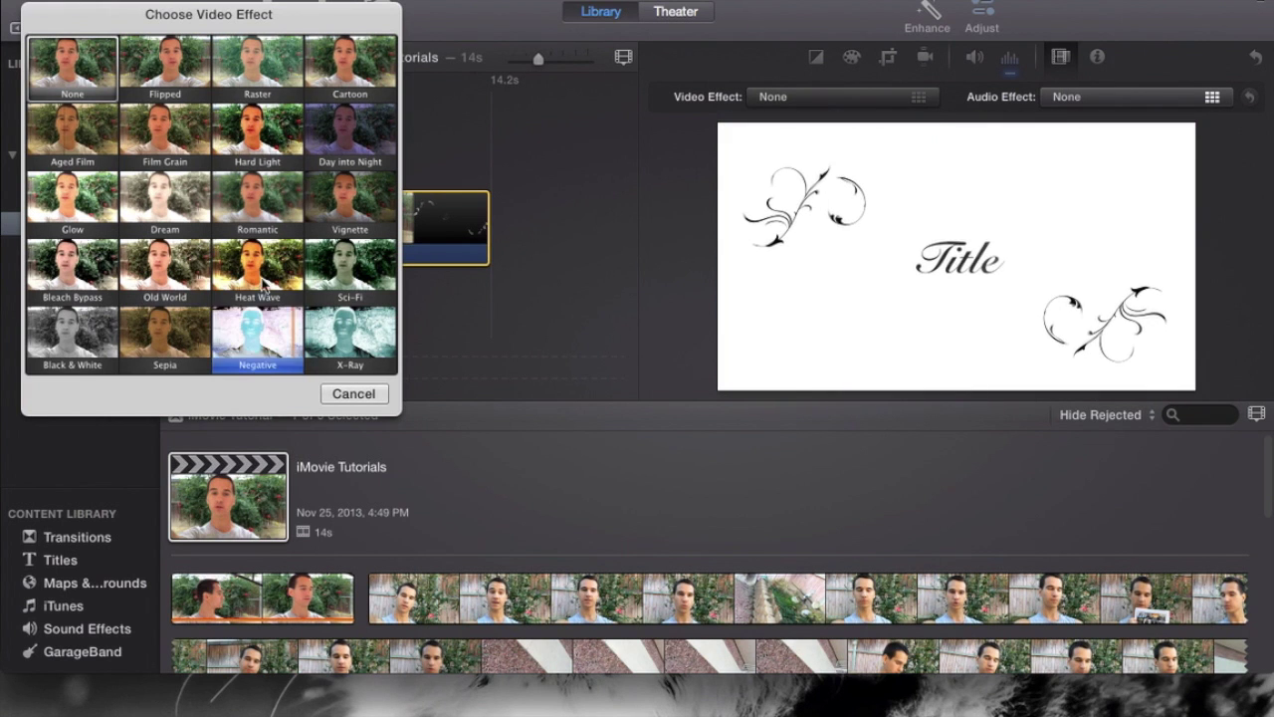
pyautogui.click(356, 393)
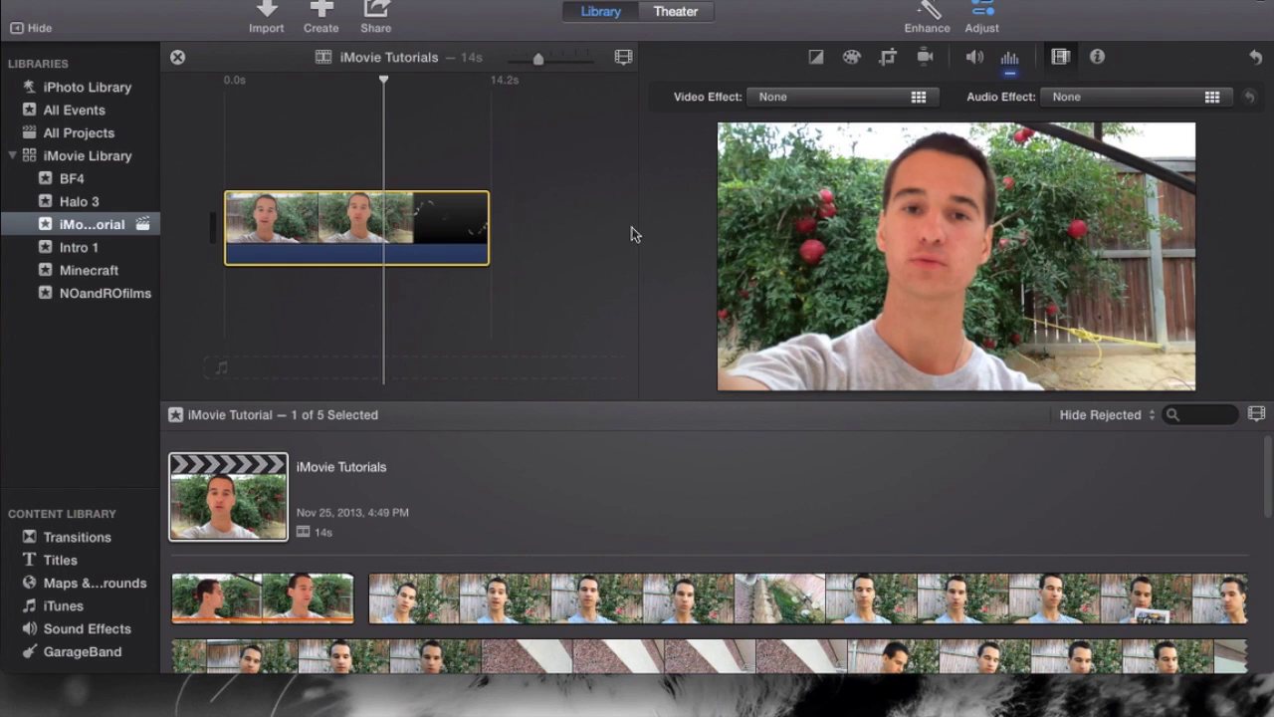
pyautogui.click(634, 207)
# Step: Keep the audio effect at None and raise the clip's volume to about 400%
pyautogui.click(1168, 101)
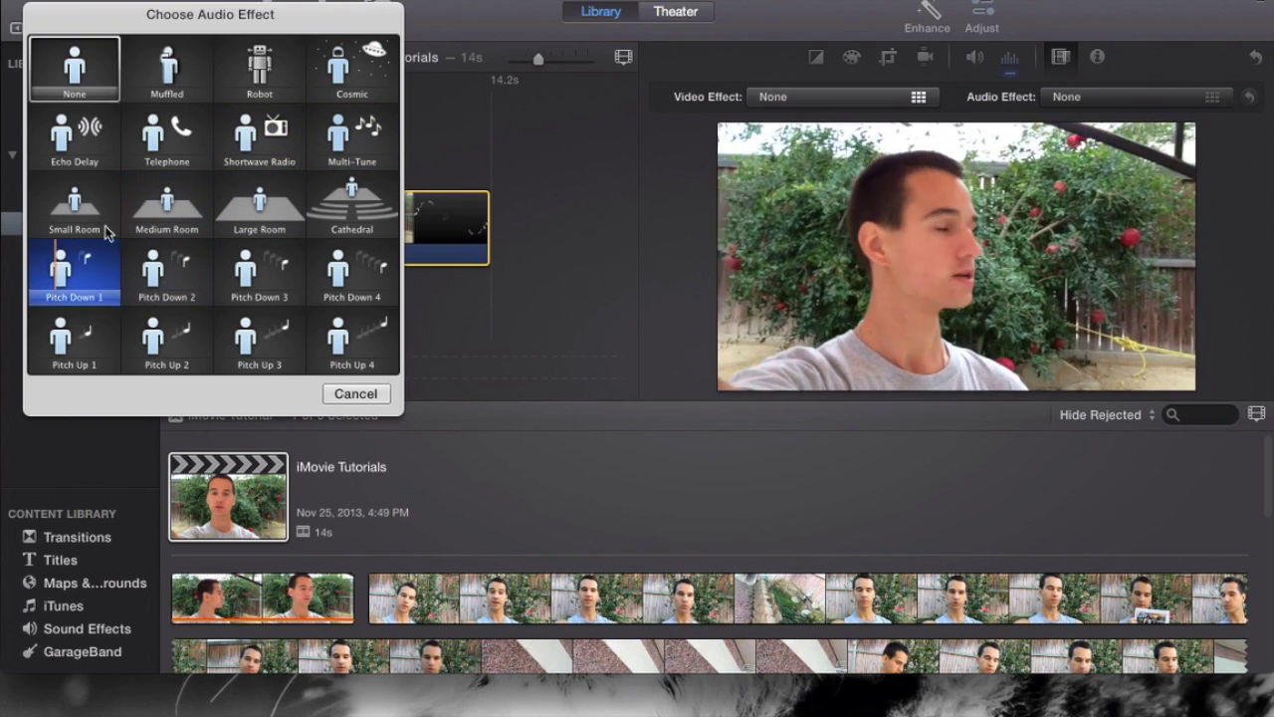
pyautogui.click(361, 394)
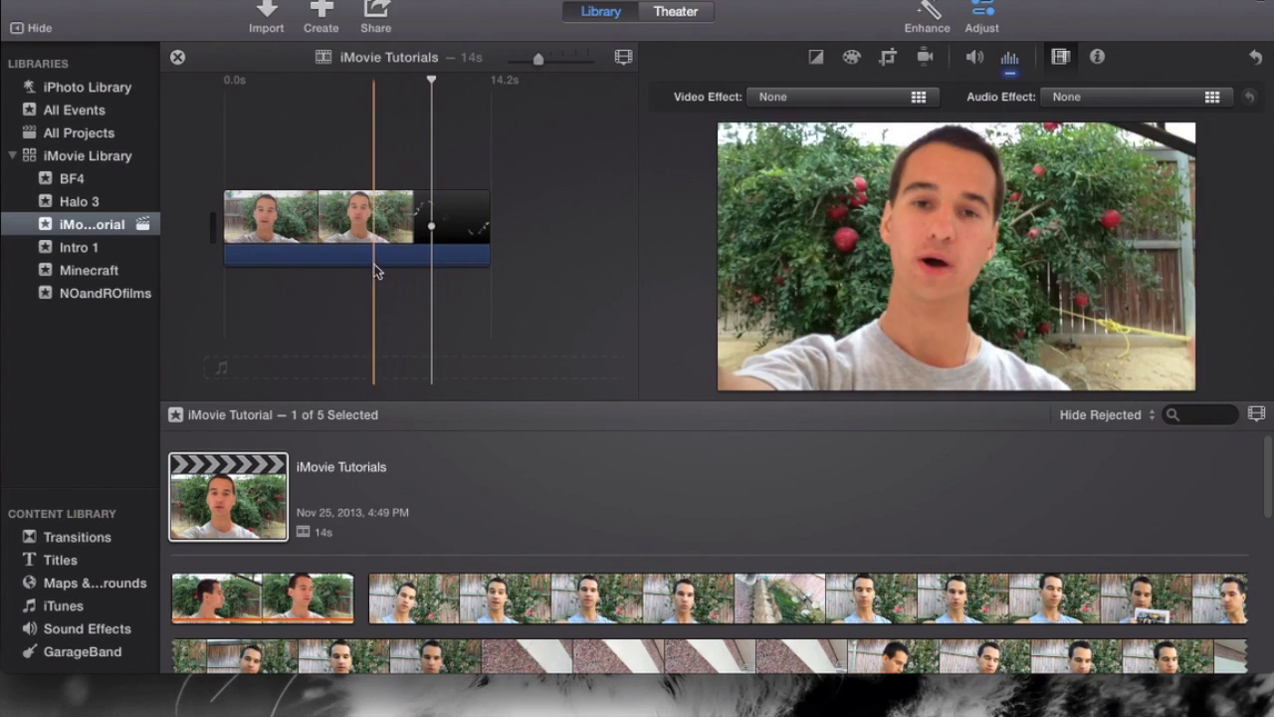
pyautogui.click(379, 265)
pyautogui.moveTo(379, 269); pyautogui.dragTo(384, 248)
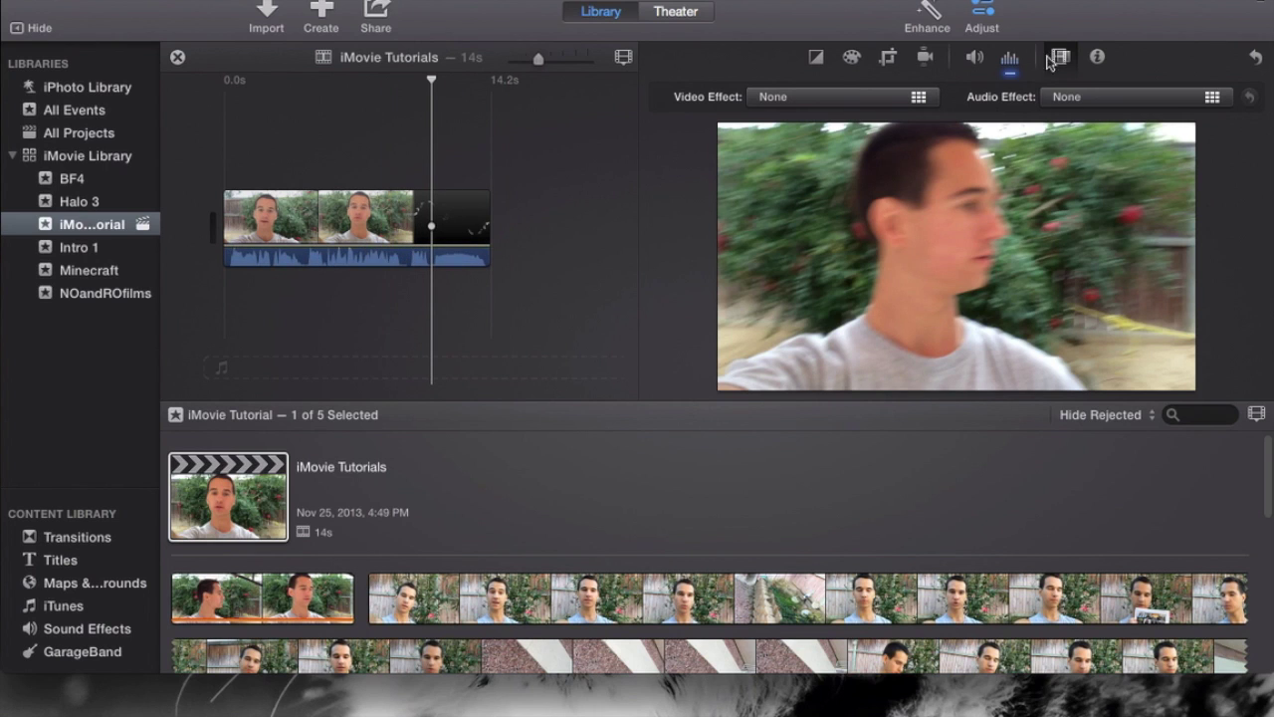
pyautogui.click(1096, 57)
pyautogui.click(1064, 59)
pyautogui.click(1078, 95)
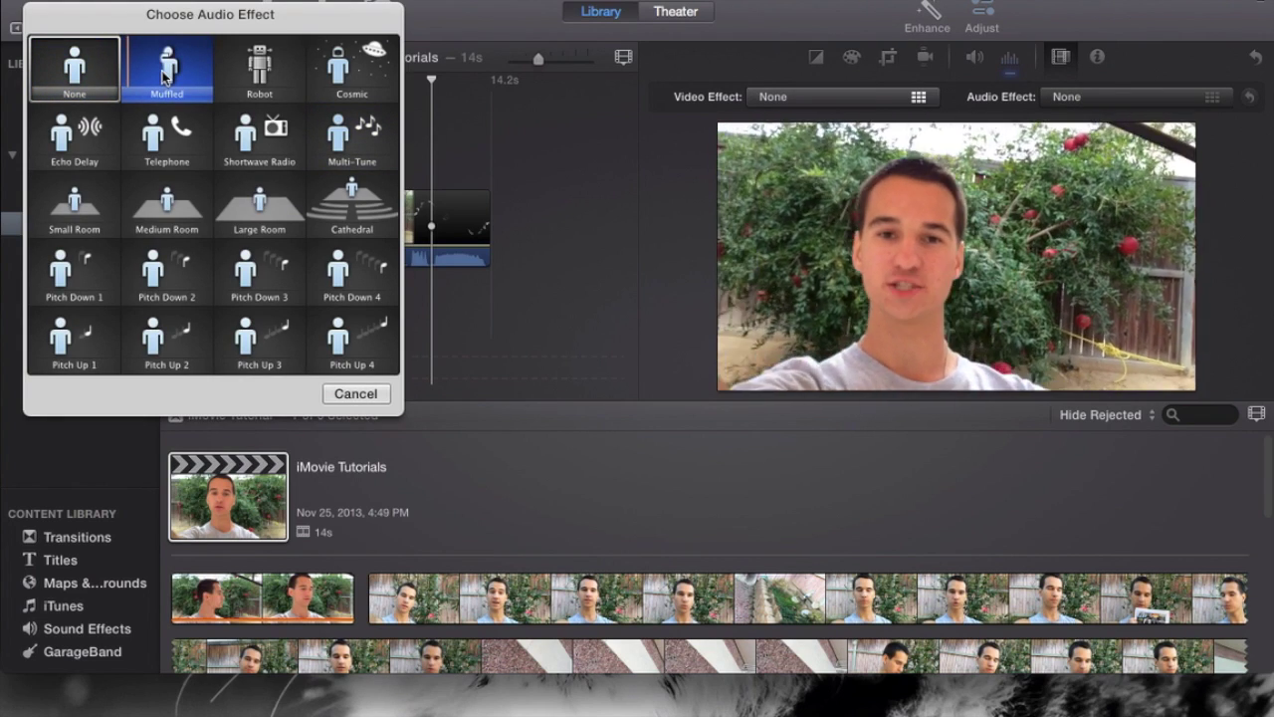
pyautogui.press('XF86AudioRaiseVolume')
pyautogui.press('XF86AudioRaiseVolume')
pyautogui.press('XF86AudioRaiseVolume')
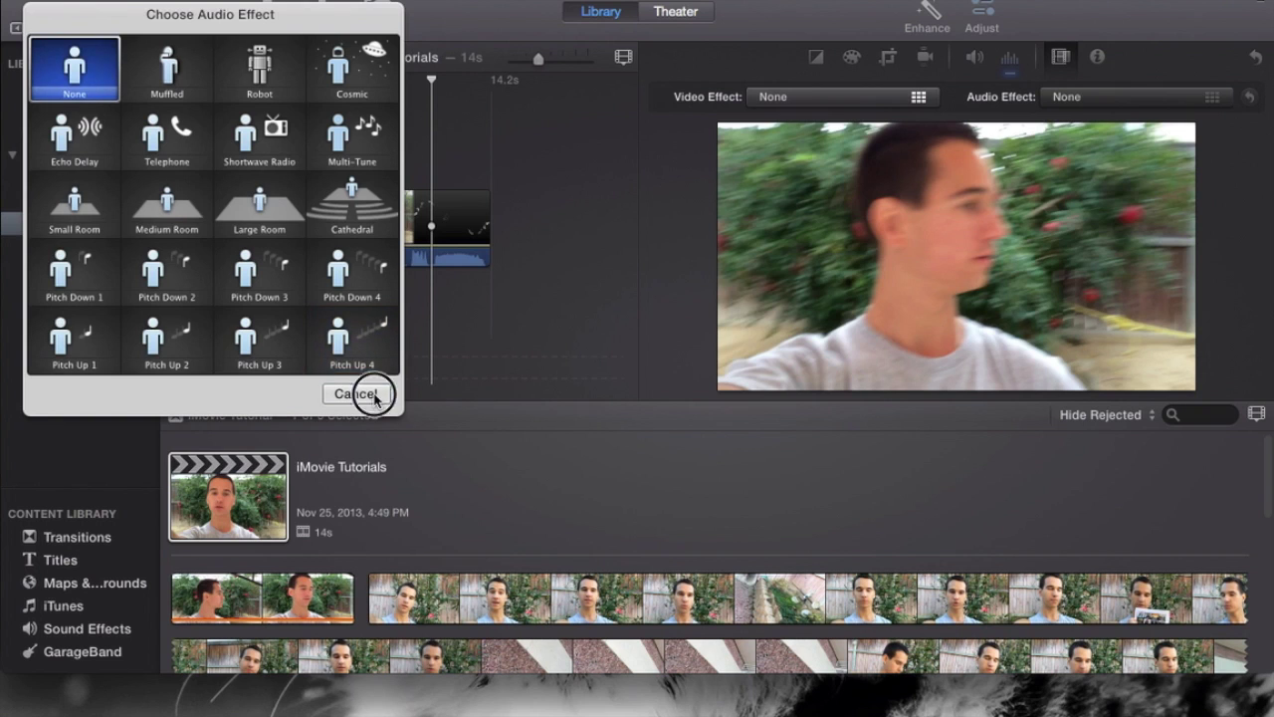
pyautogui.click(363, 393)
pyautogui.click(547, 182)
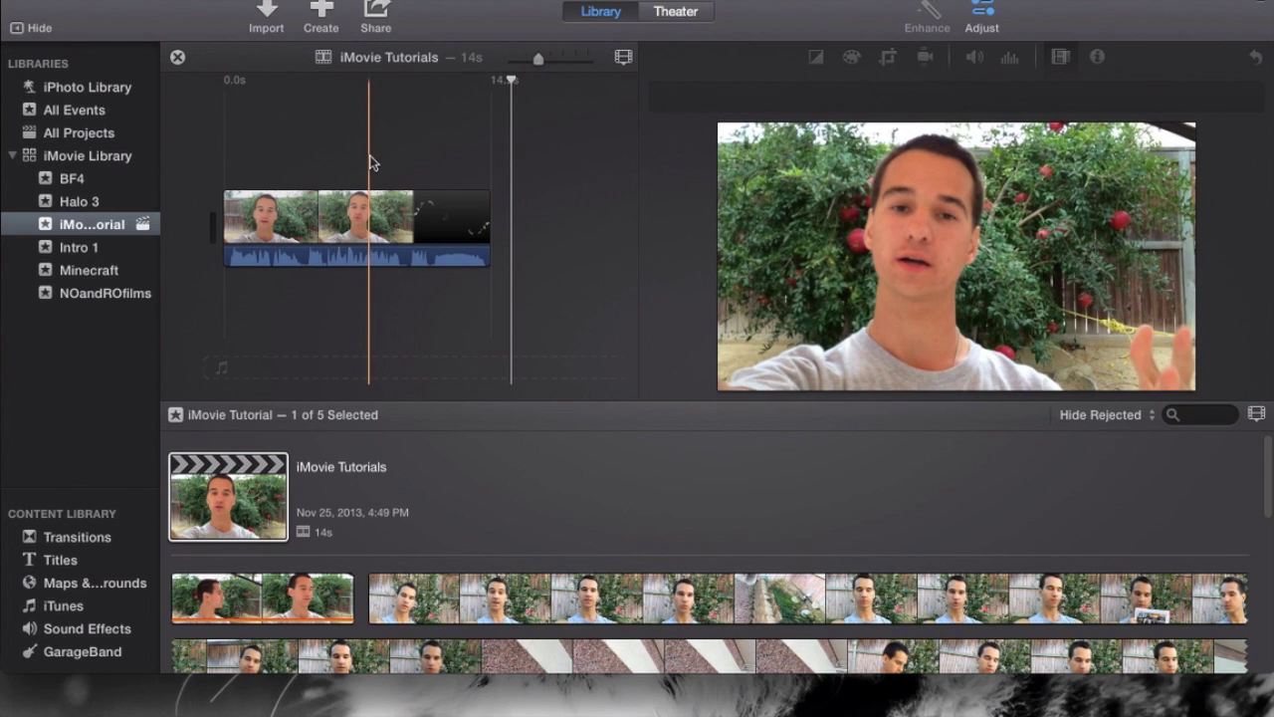
pyautogui.click(371, 159)
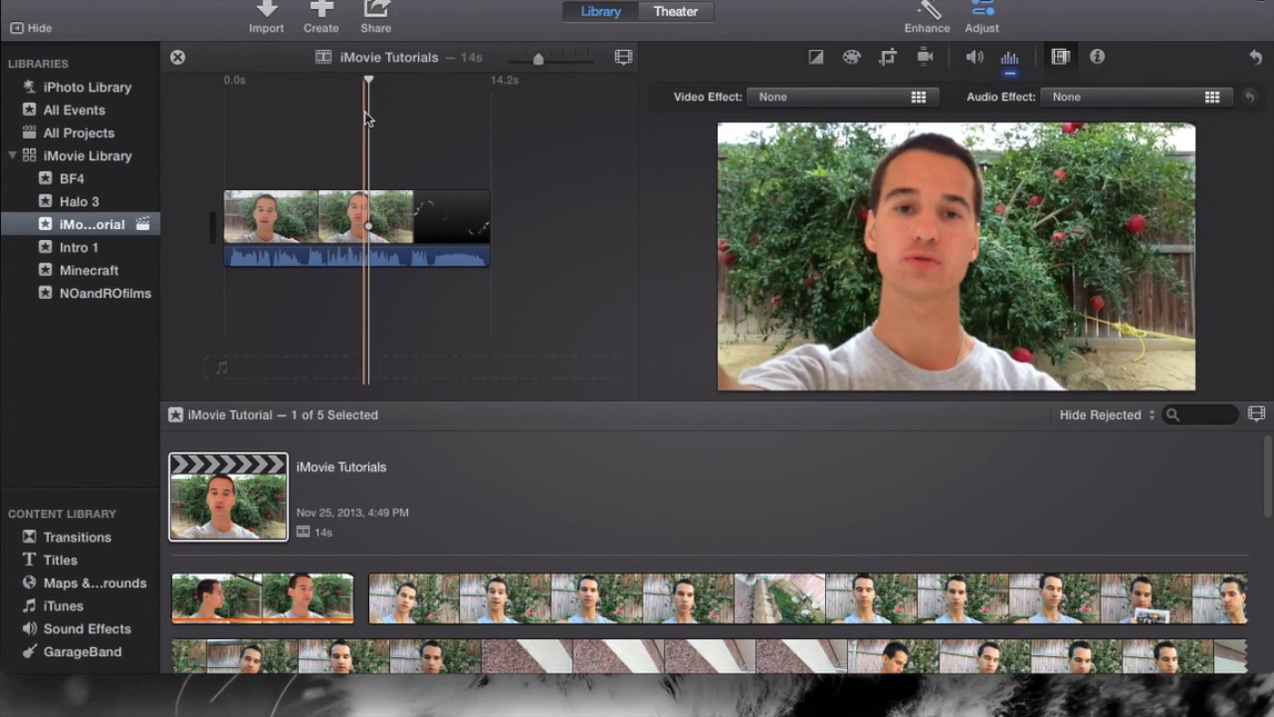
pyautogui.click(1096, 59)
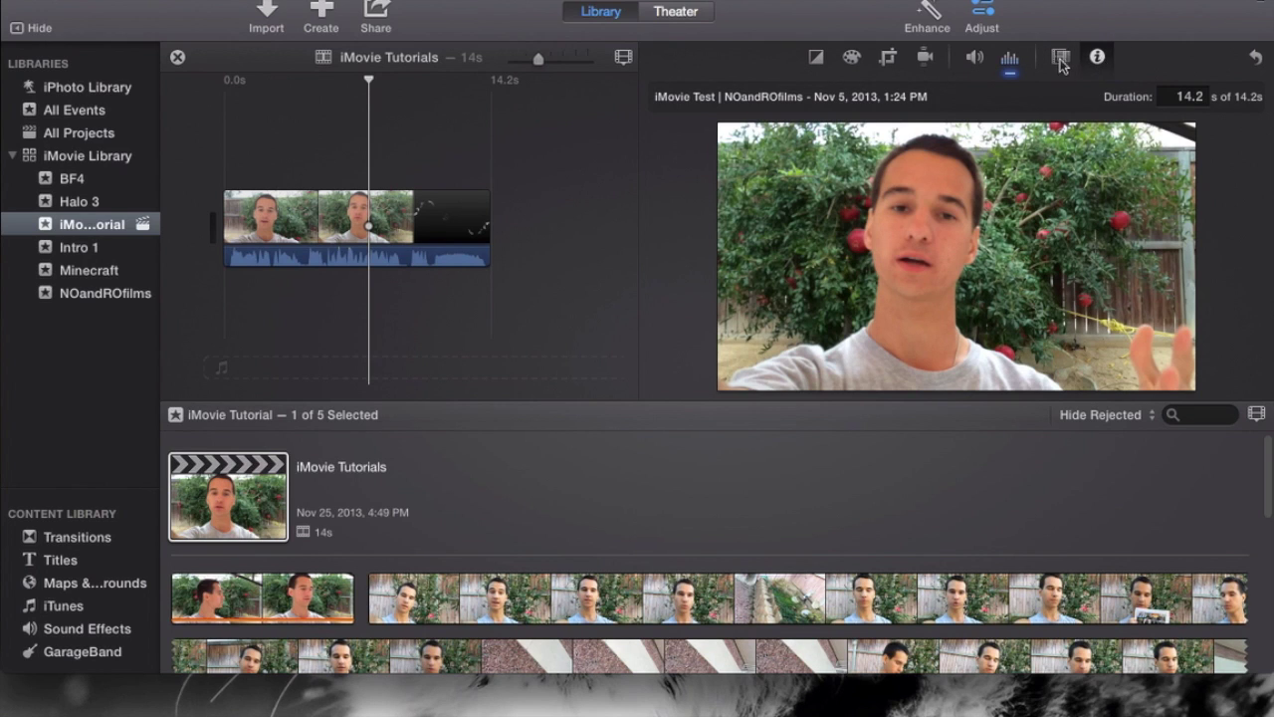
pyautogui.click(1062, 63)
pyautogui.click(1095, 60)
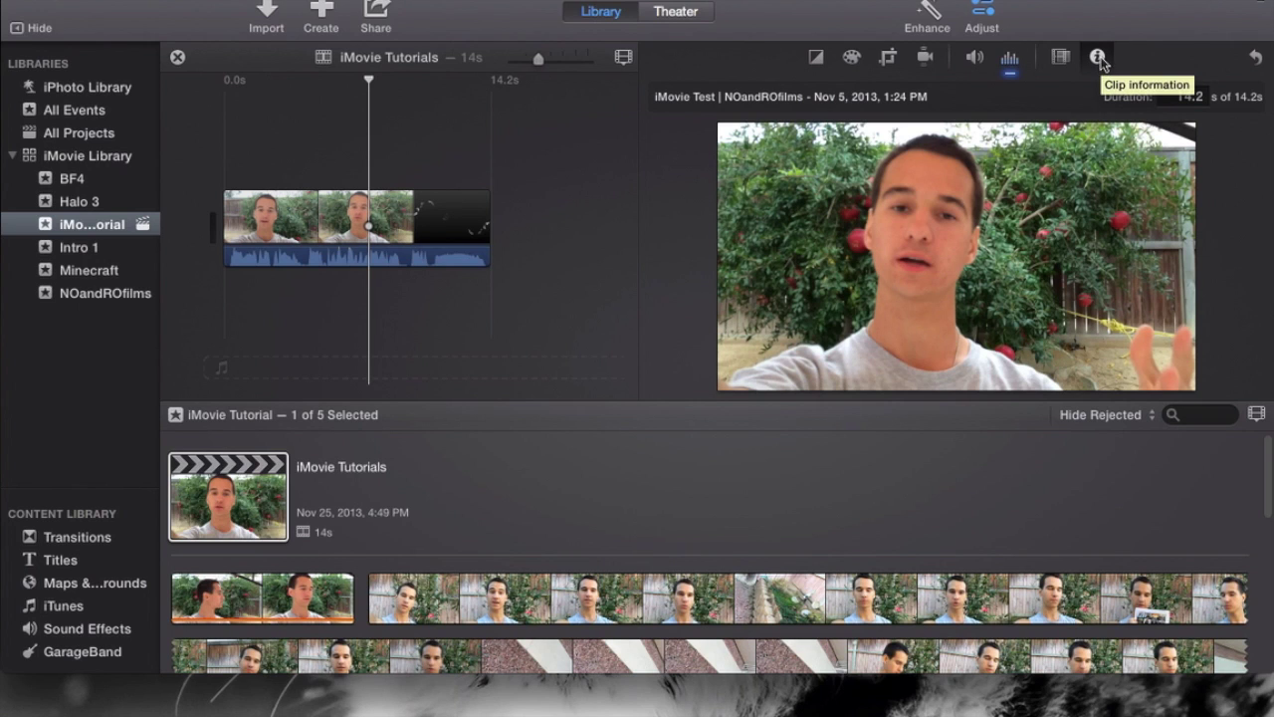
pyautogui.click(1060, 57)
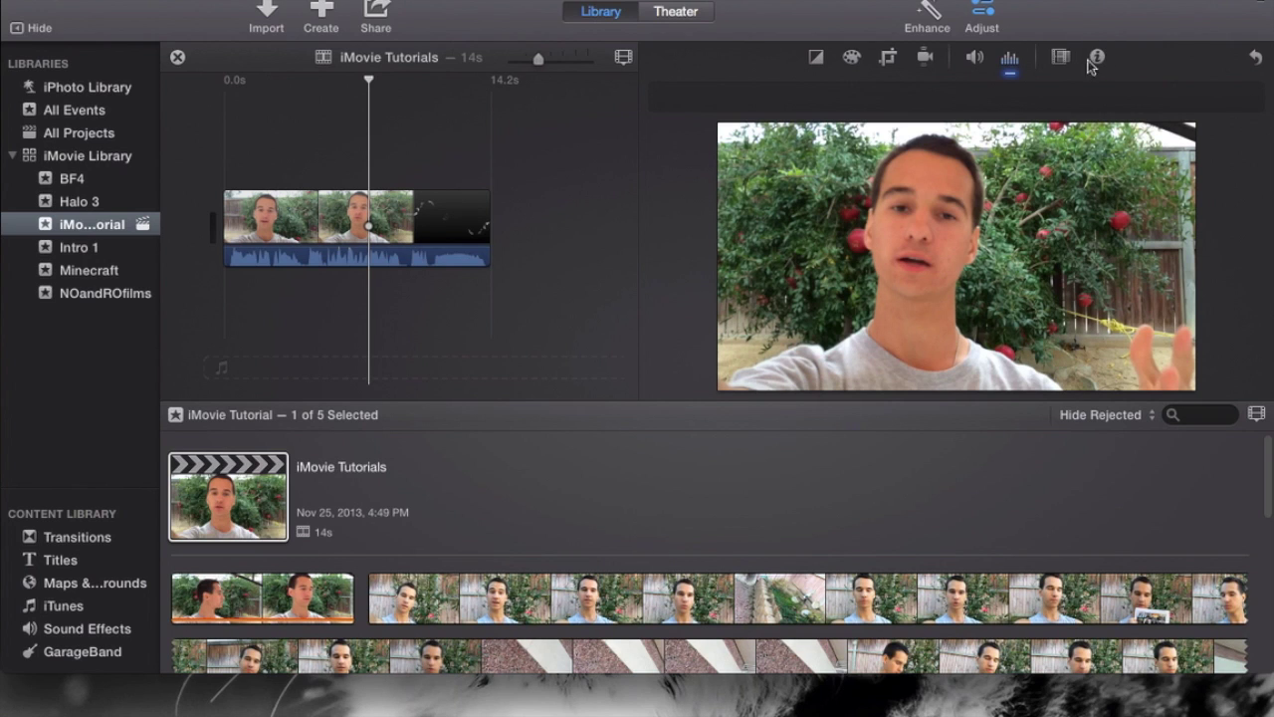
pyautogui.click(1097, 60)
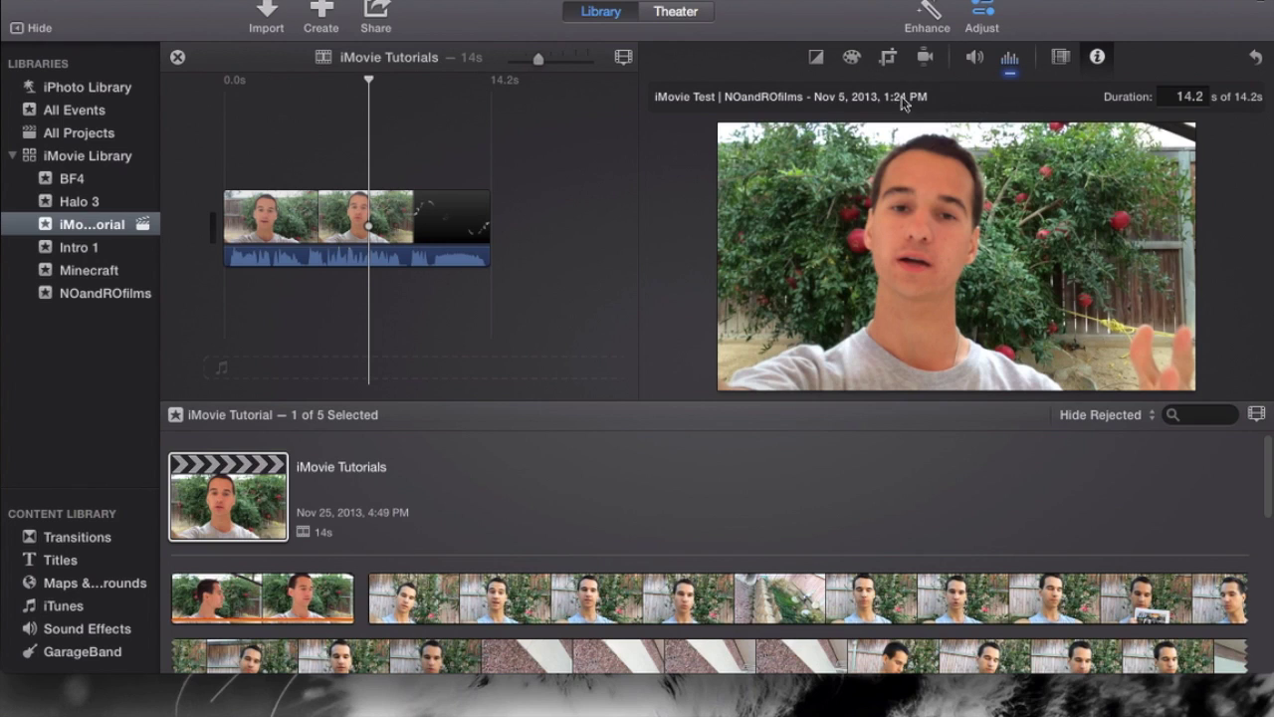
pyautogui.click(1180, 97)
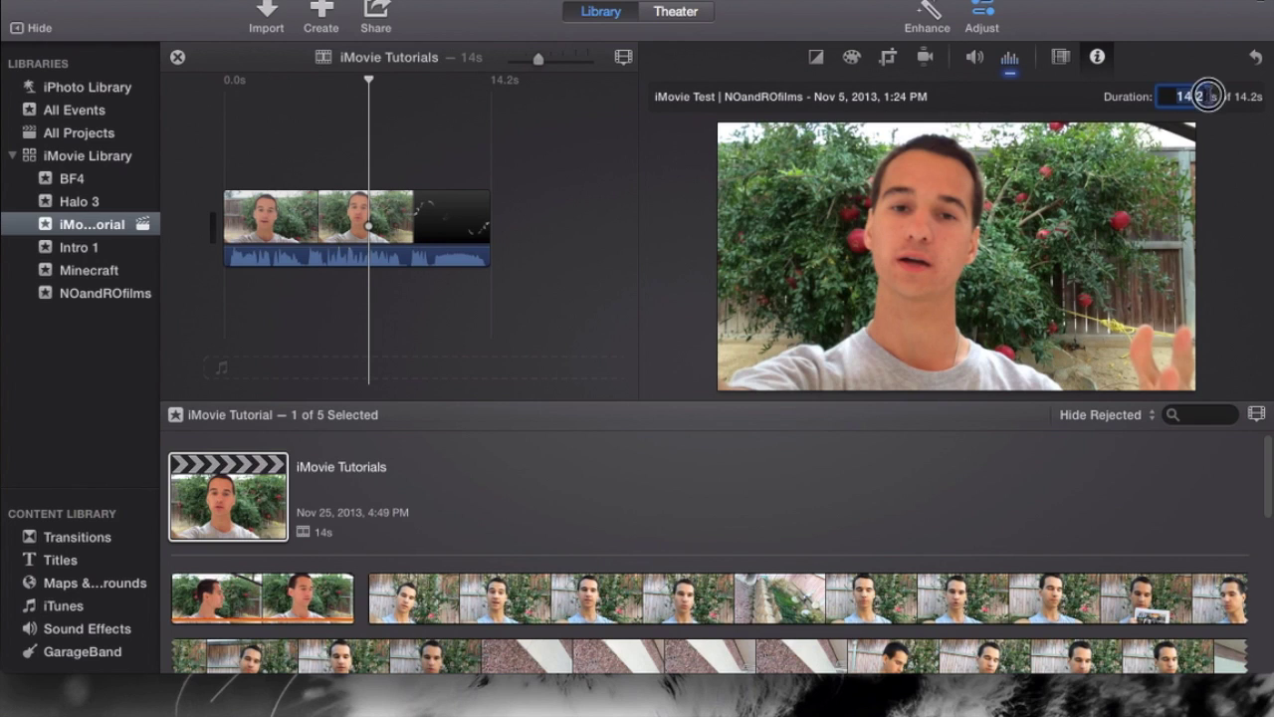
pyautogui.press('Return')
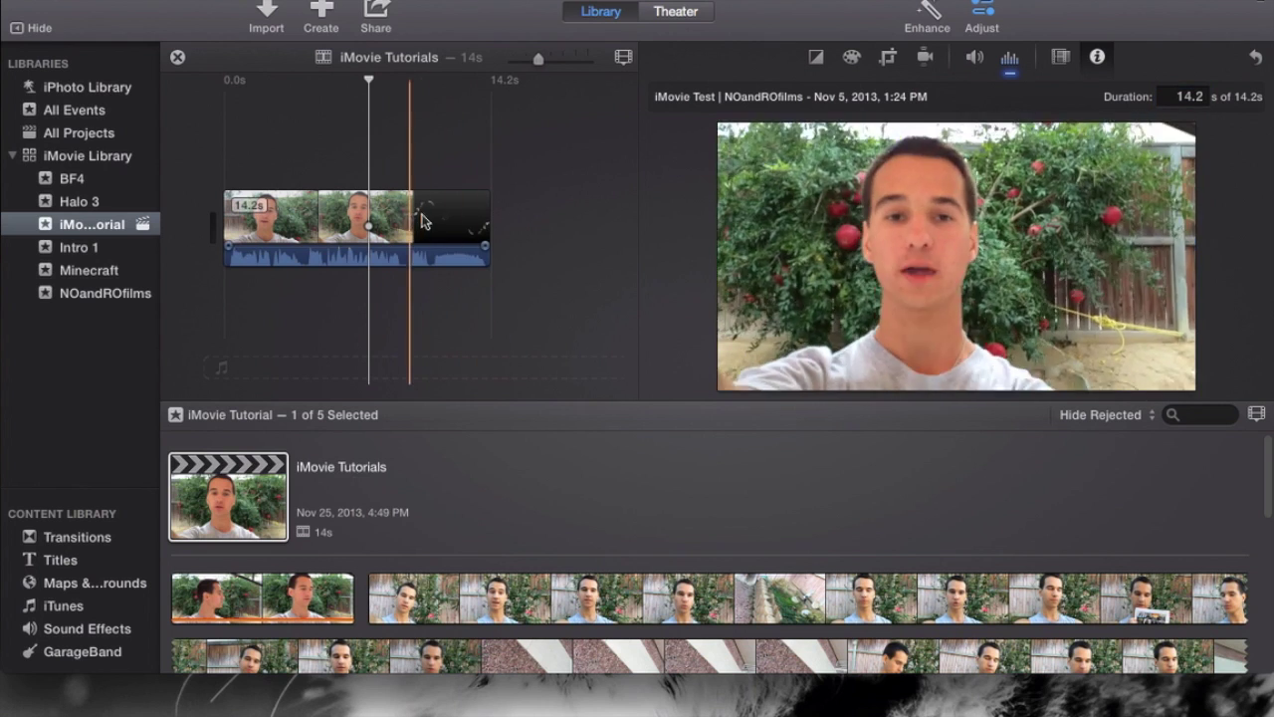
pyautogui.click(1193, 97)
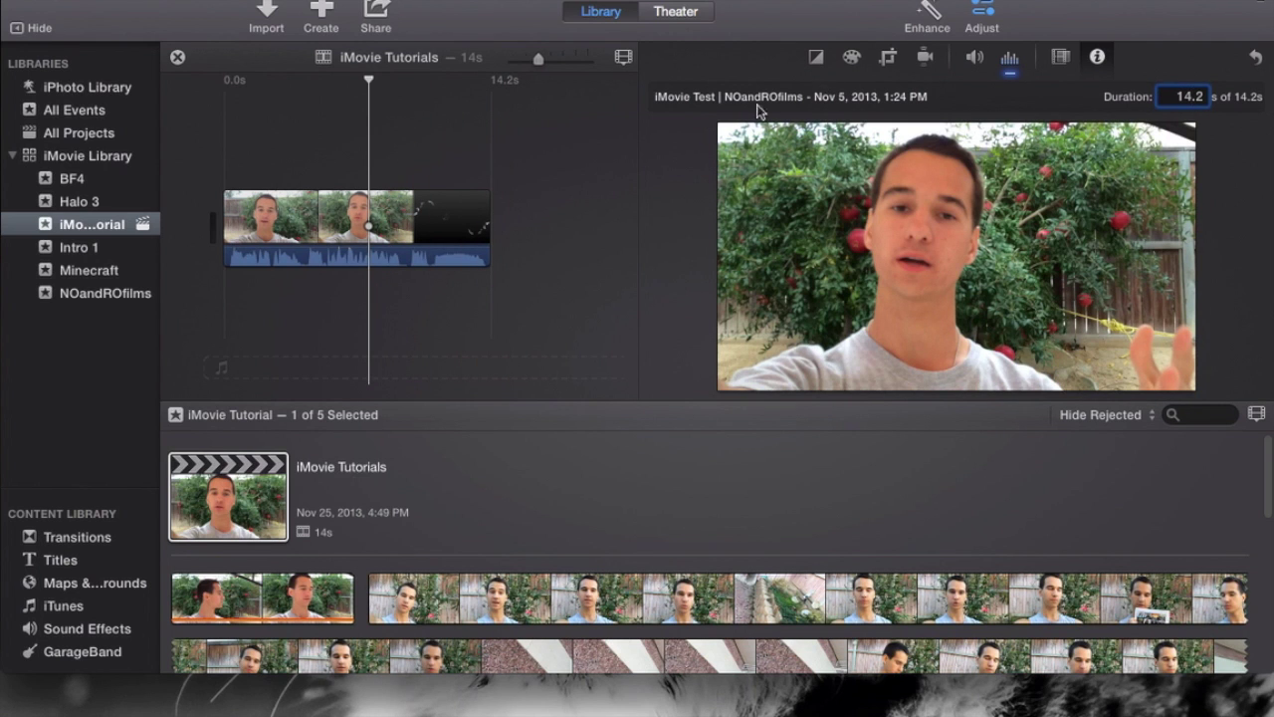
pyautogui.click(671, 110)
pyautogui.click(412, 214)
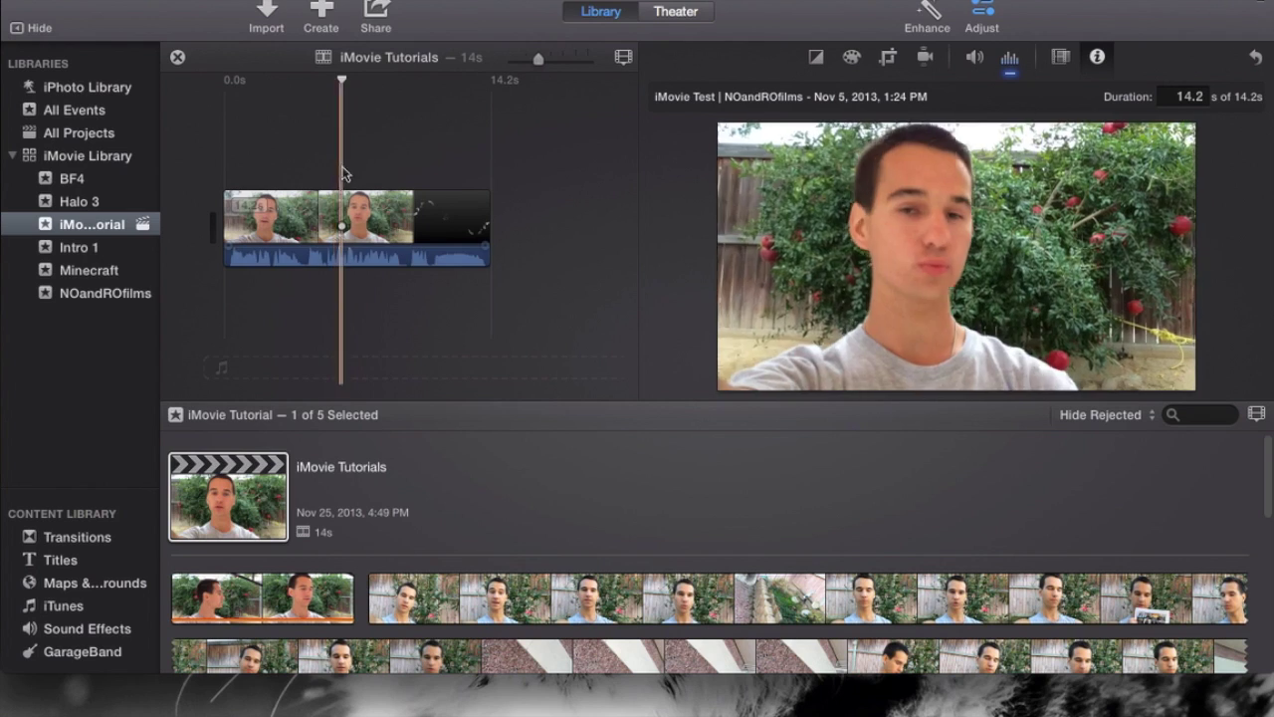
pyautogui.click(368, 213)
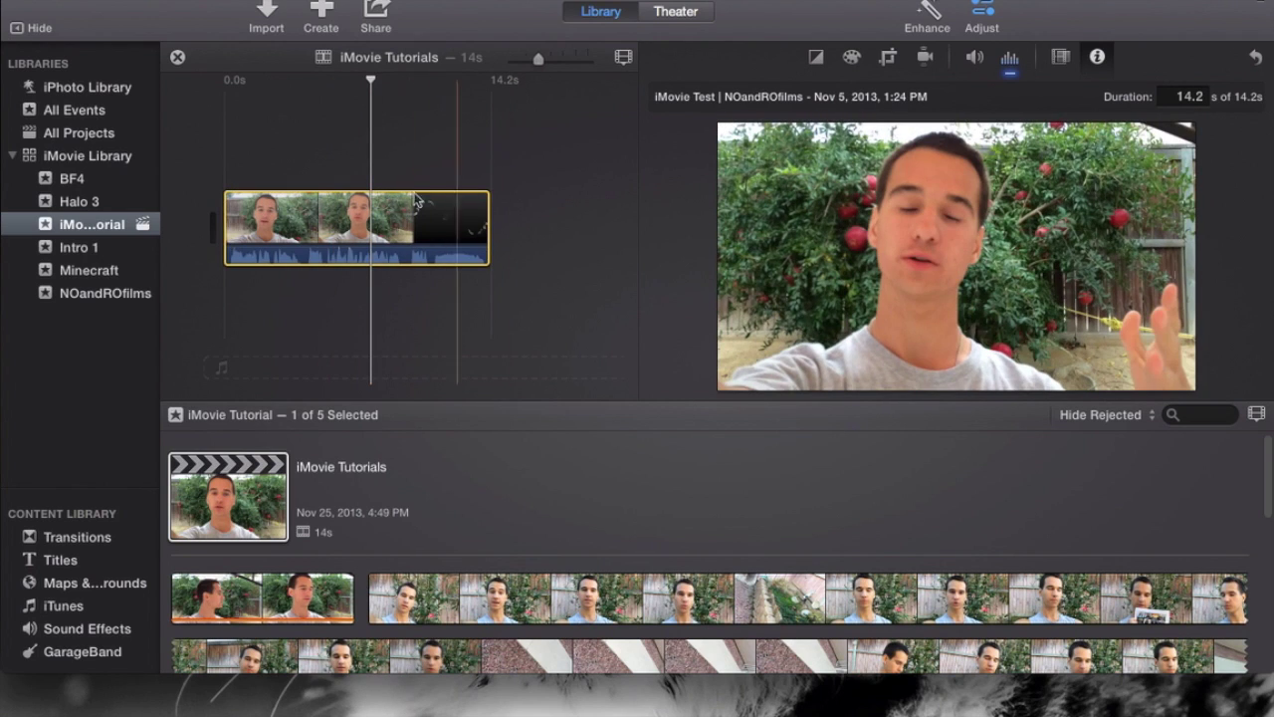
pyautogui.press('space')
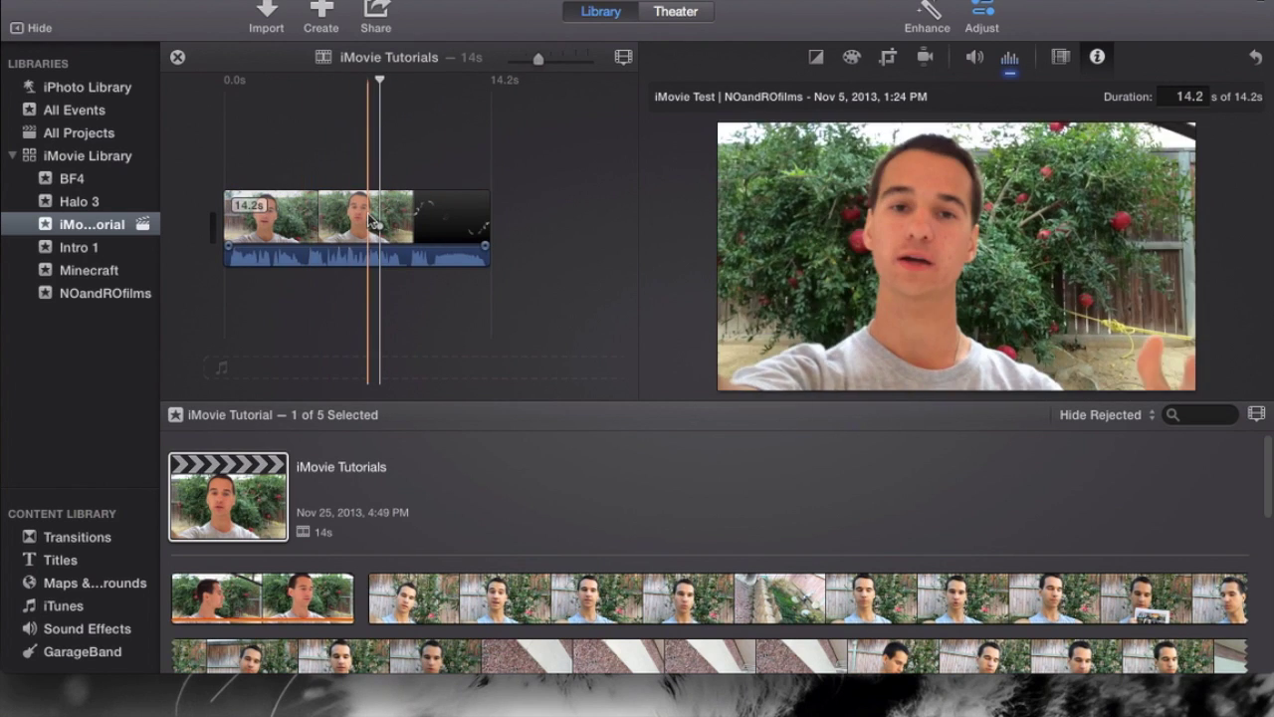
pyautogui.click(353, 214)
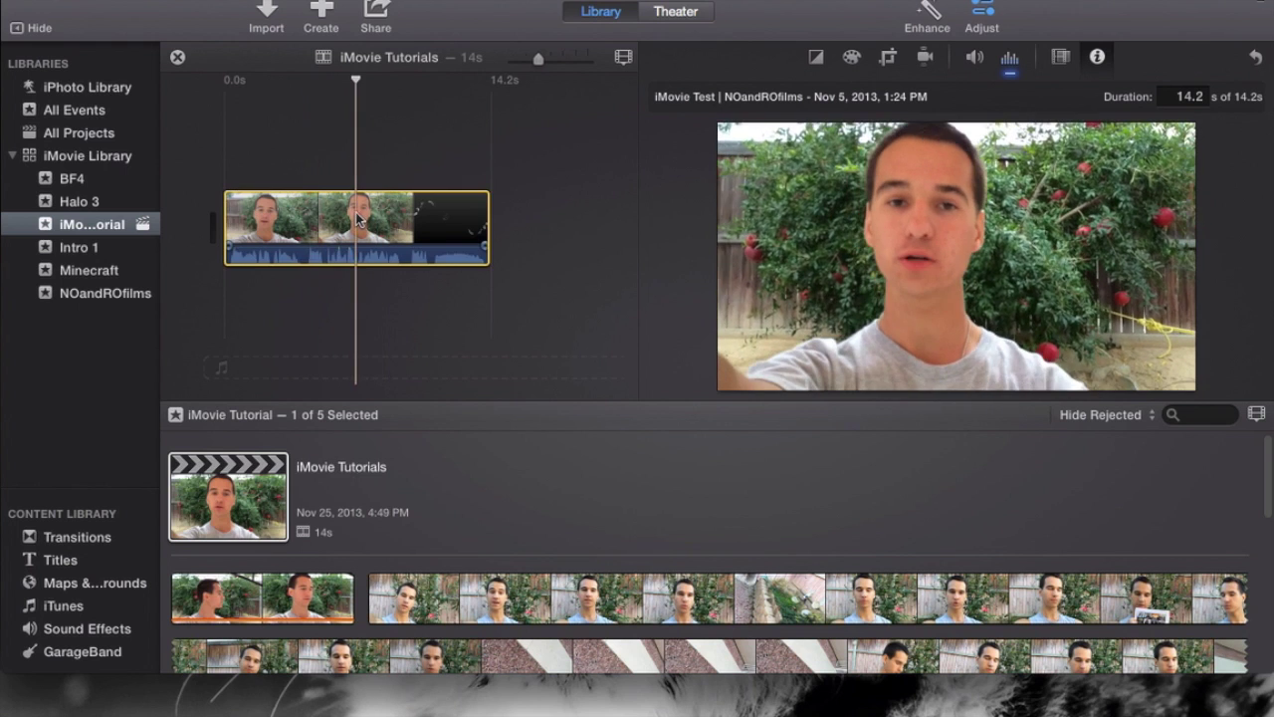
pyautogui.press('space')
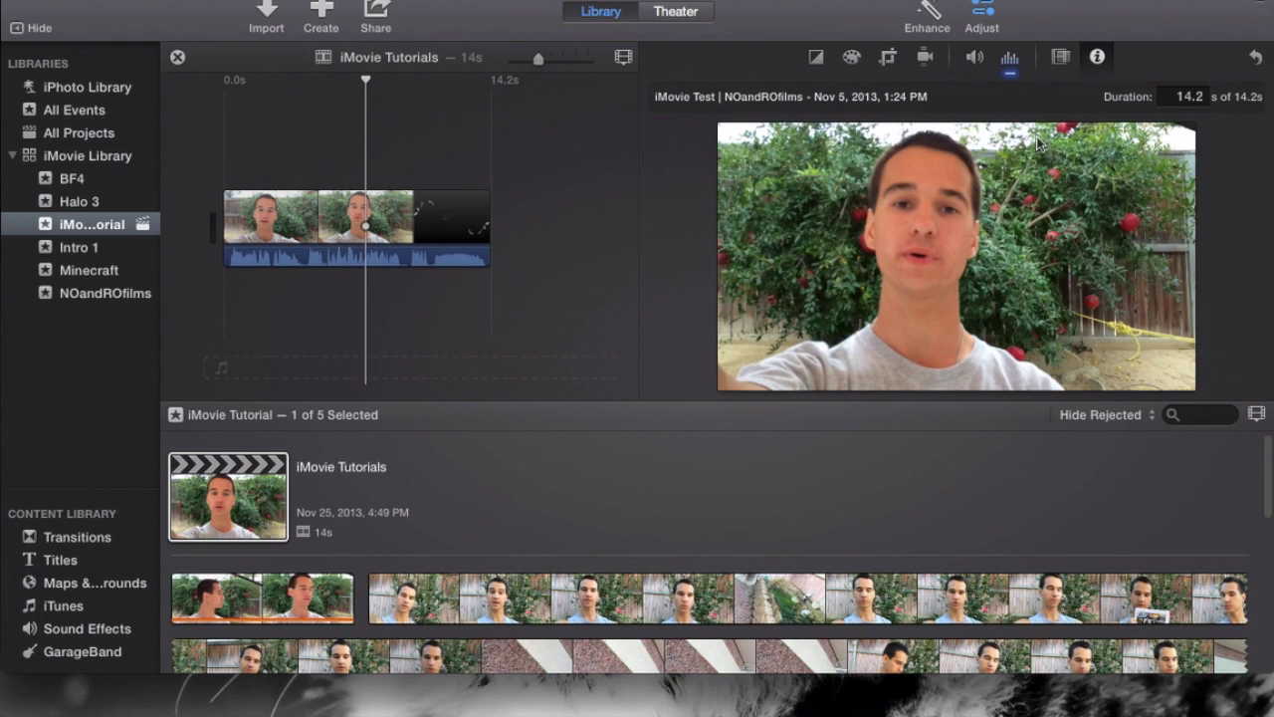
pyautogui.press('space')
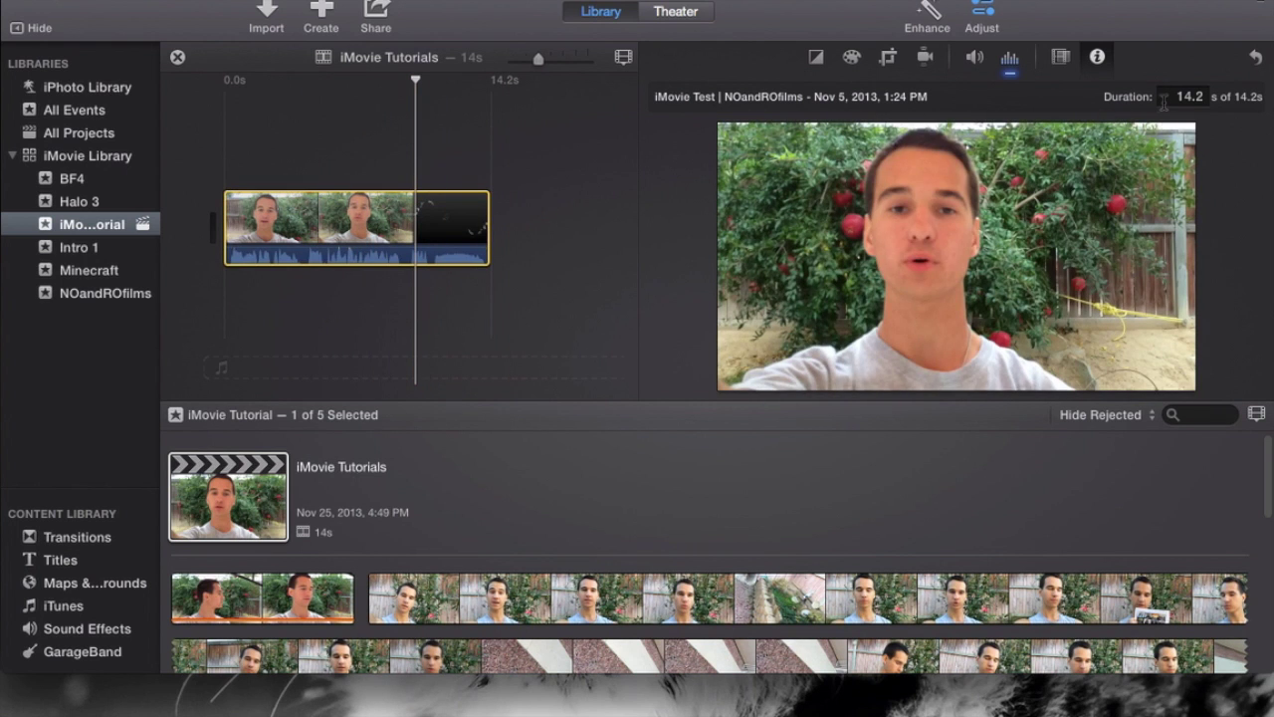
# Step: Replace the clip's 14.2 s duration with 10 seconds in the Duration field
pyautogui.moveTo(1167, 96); pyautogui.dragTo(1232, 96)
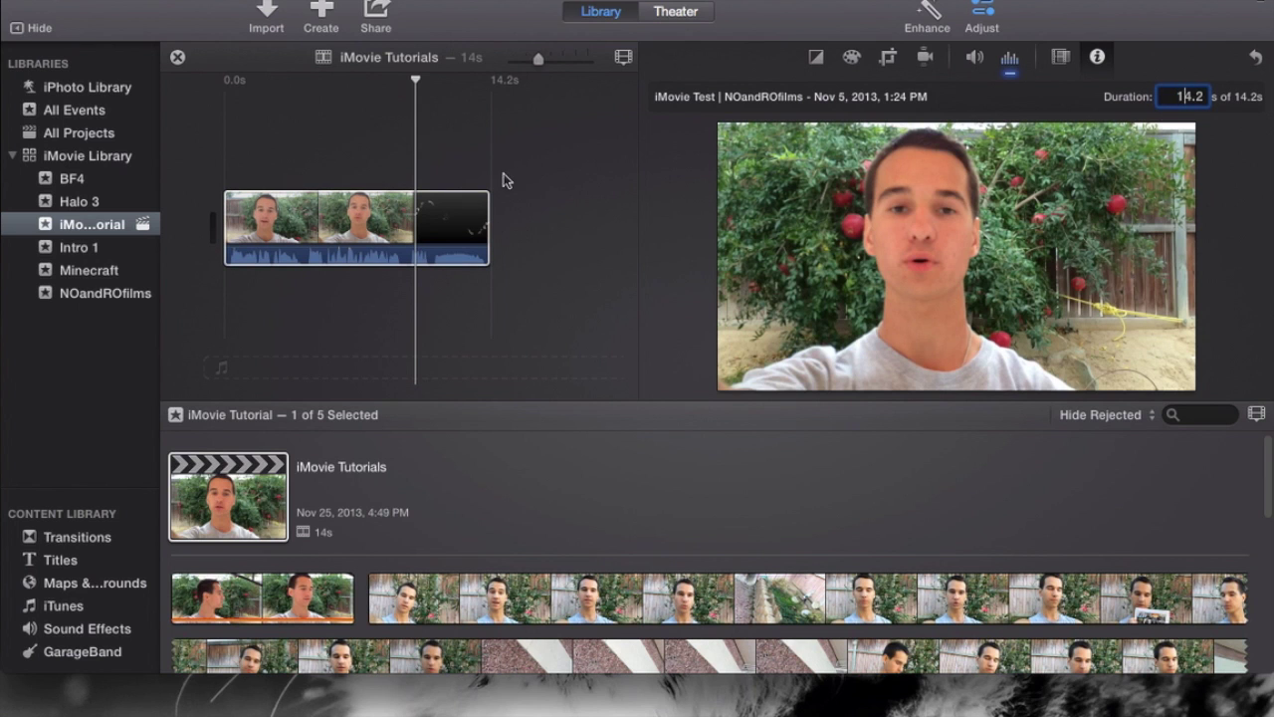
pyautogui.click(375, 229)
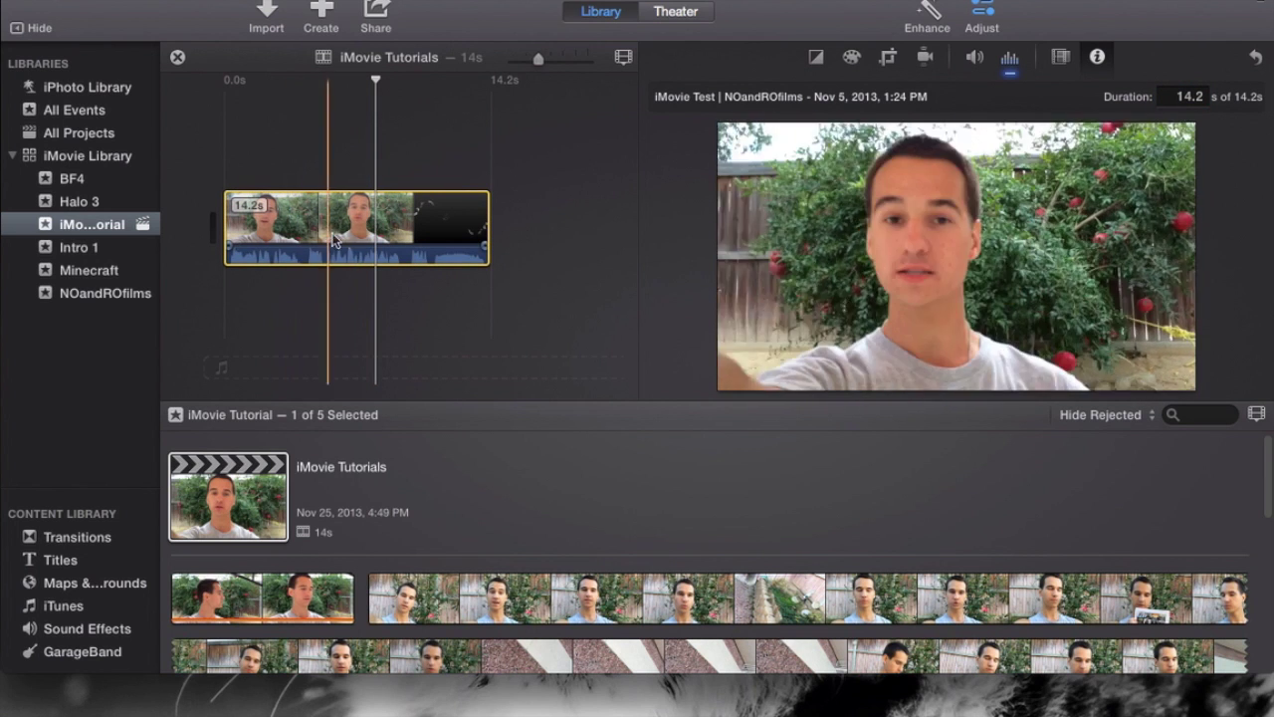
pyautogui.click(1172, 96)
pyautogui.moveTo(1172, 95); pyautogui.dragTo(1266, 96)
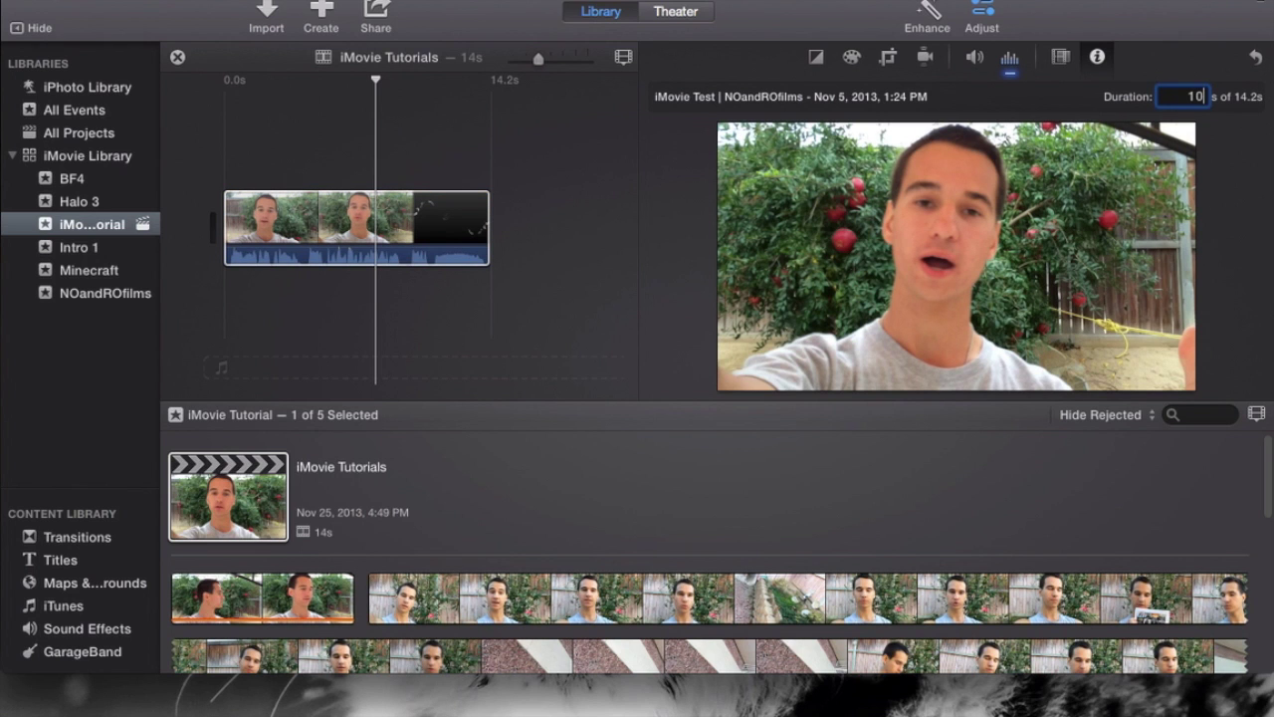
pyautogui.press('Return')
pyautogui.click(432, 299)
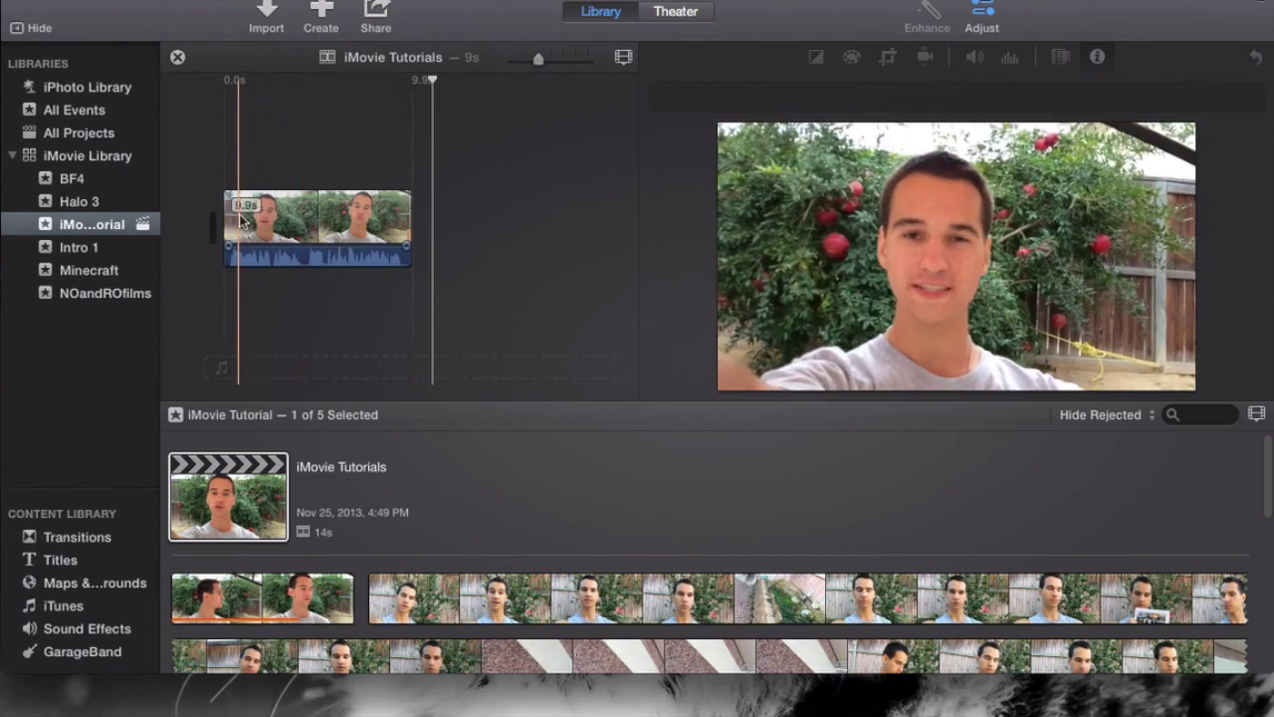
pyautogui.click(310, 219)
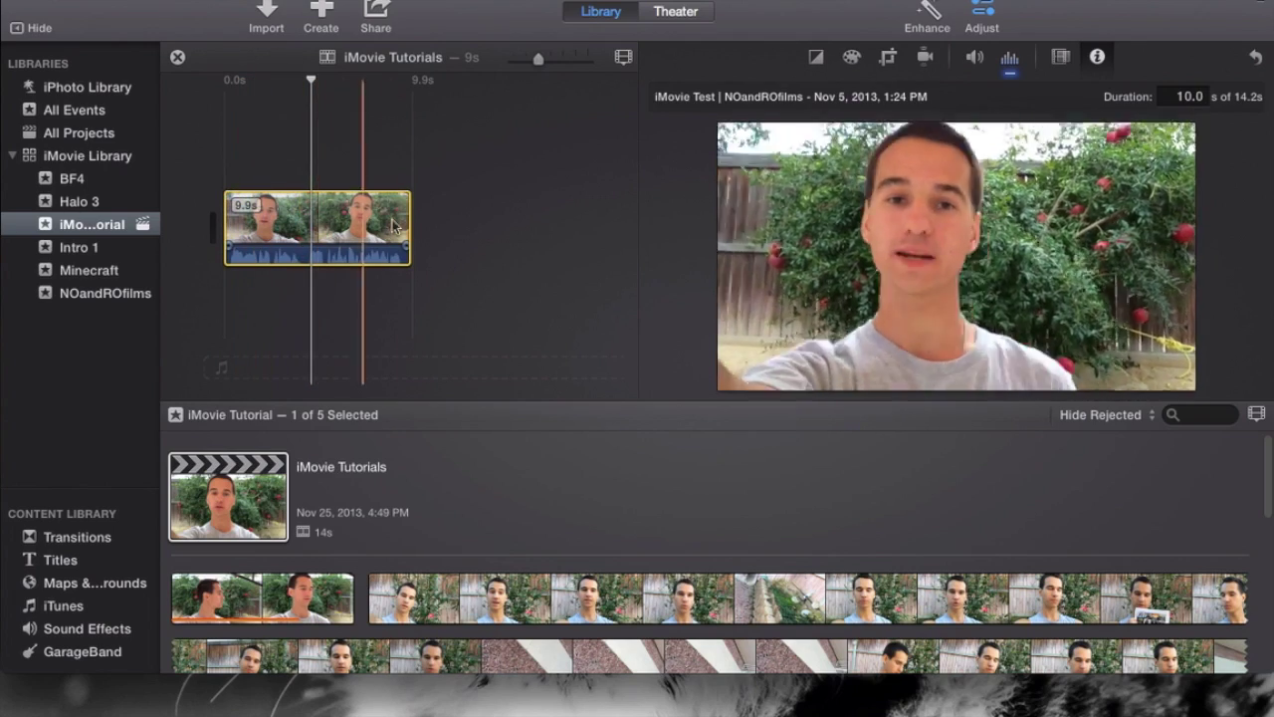
pyautogui.click(432, 219)
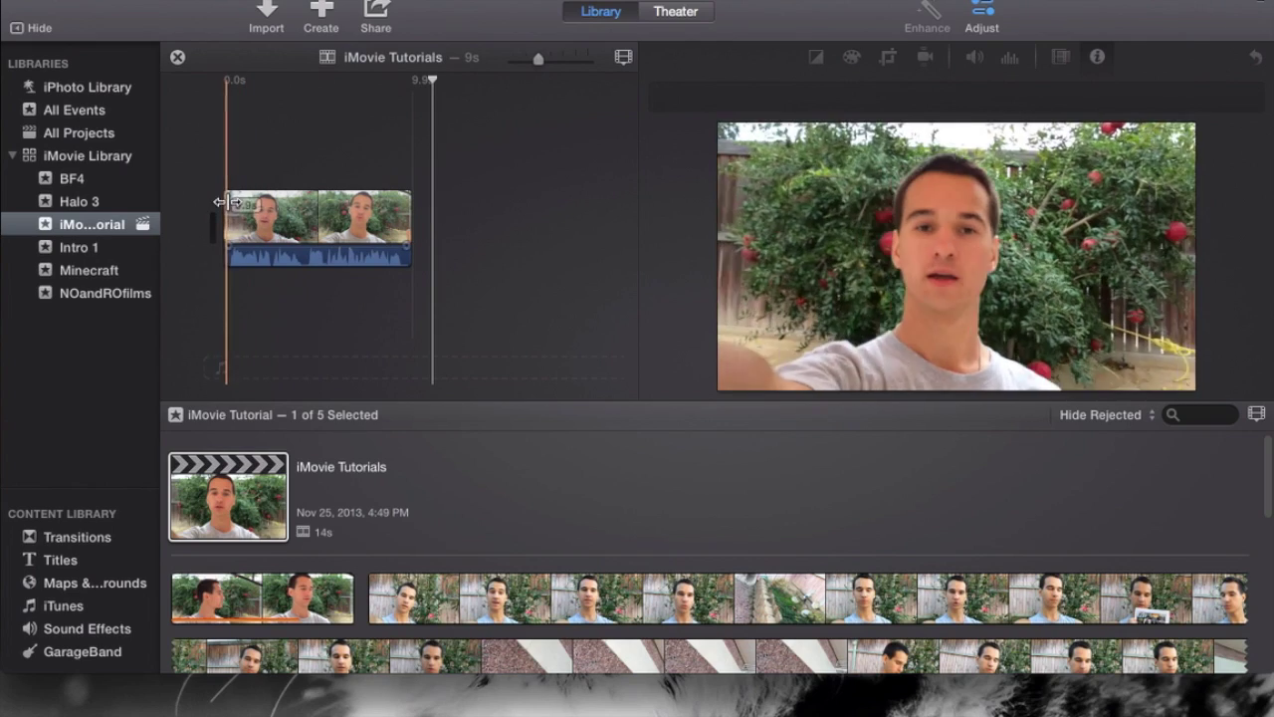
pyautogui.click(310, 219)
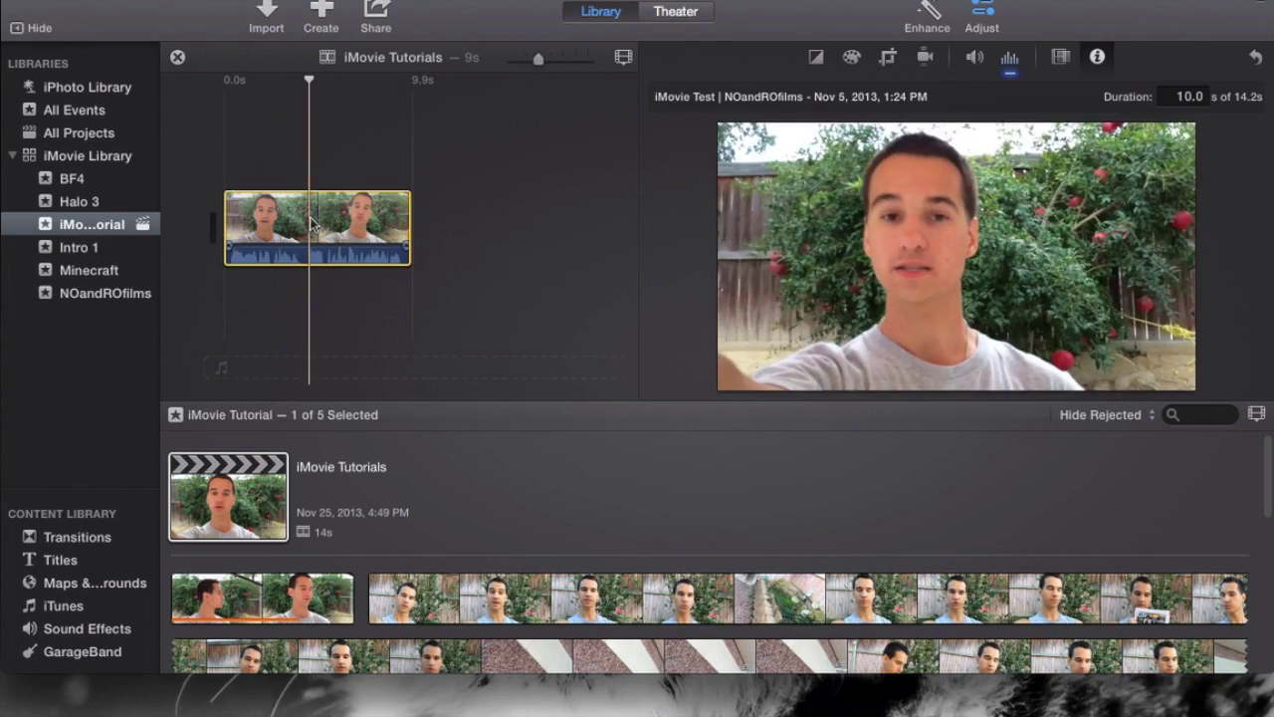
pyautogui.click(436, 199)
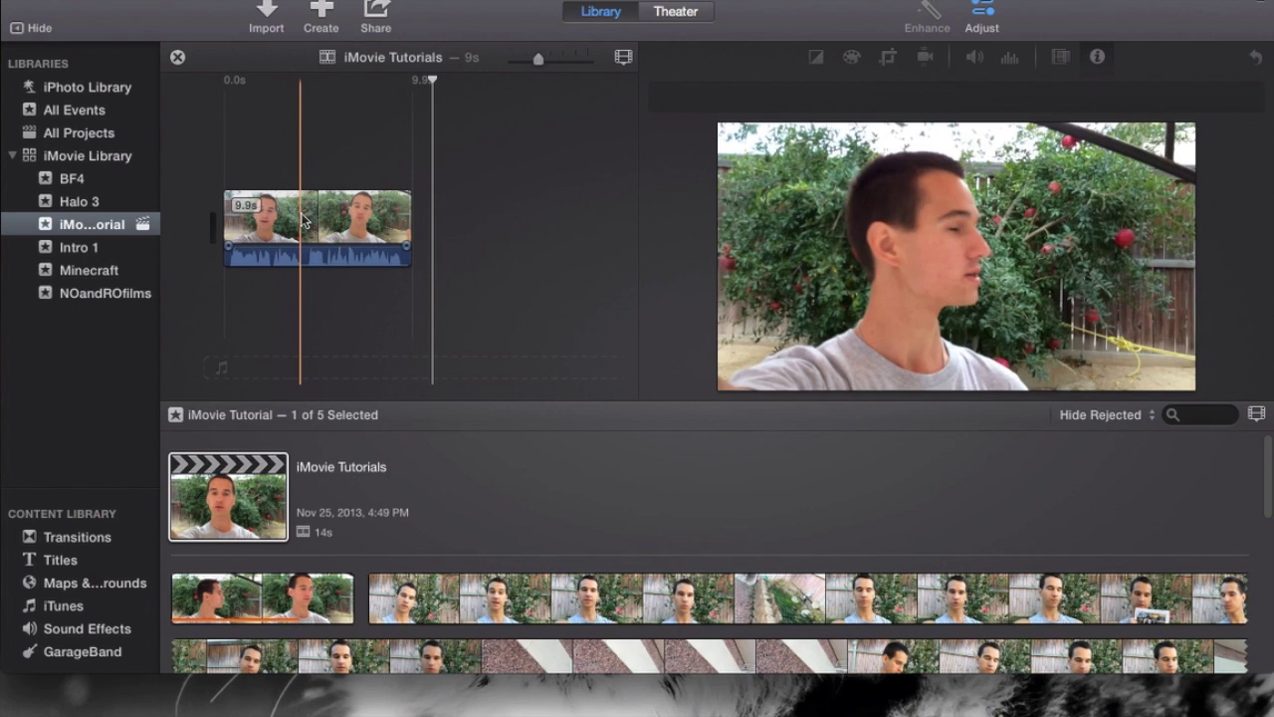
pyautogui.click(310, 219)
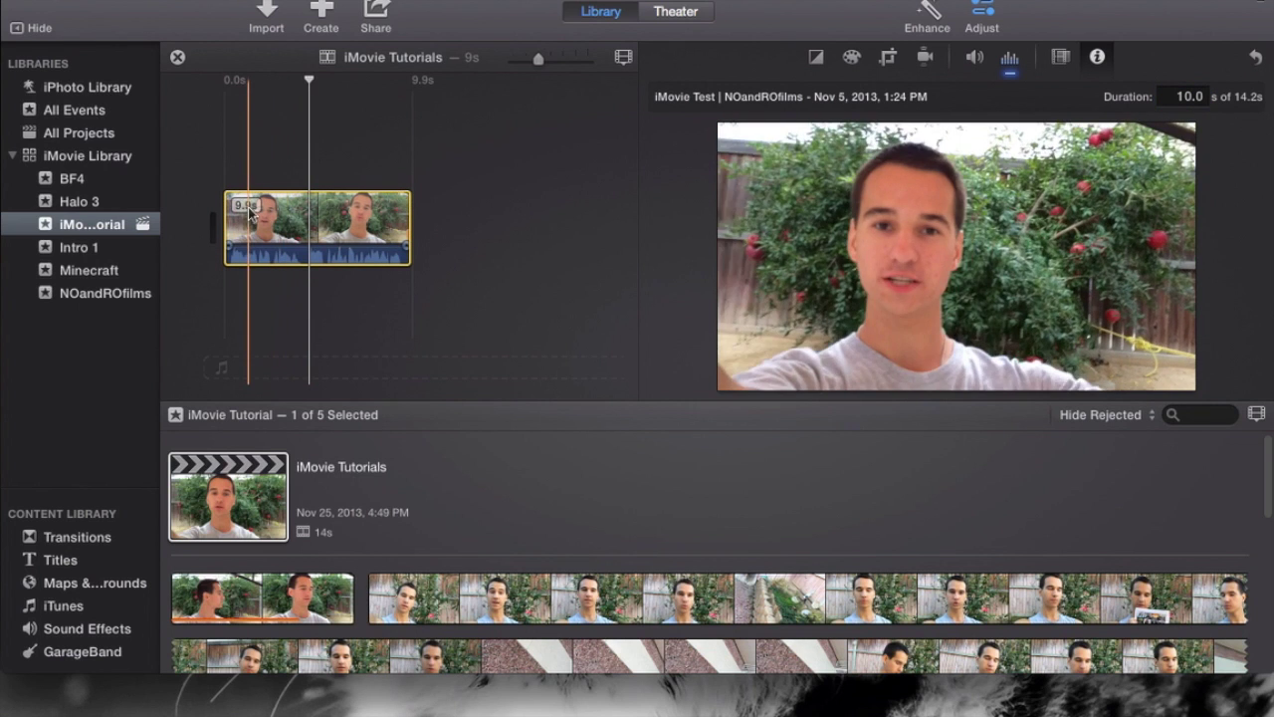
# Step: Adjust the clip's duration from 10.0 to 10.1 seconds
pyautogui.click(1224, 97)
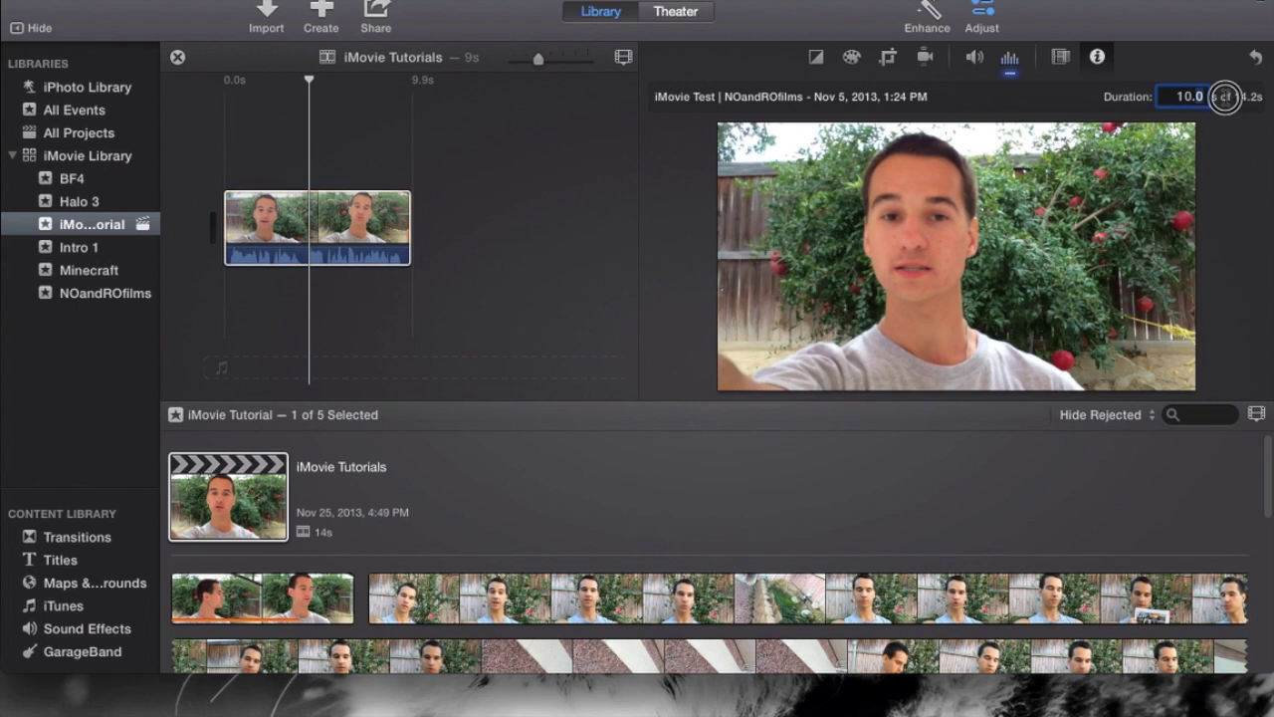
pyautogui.press('Return')
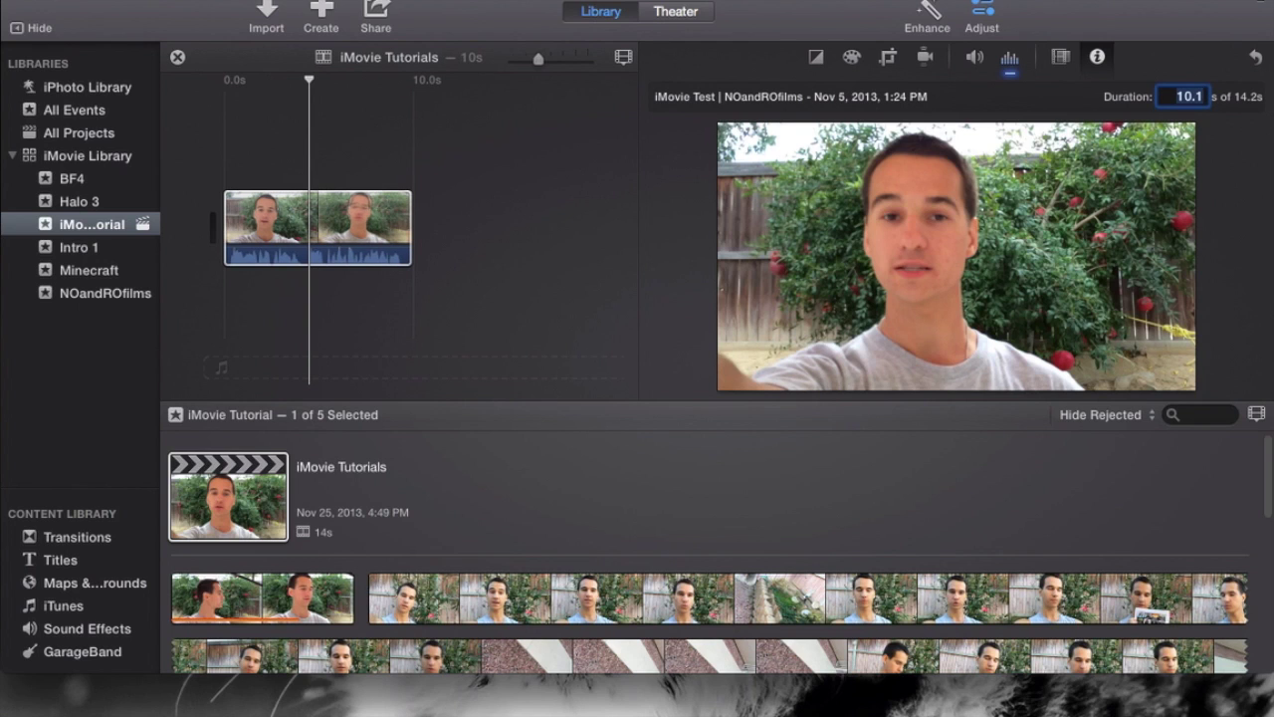
pyautogui.click(476, 134)
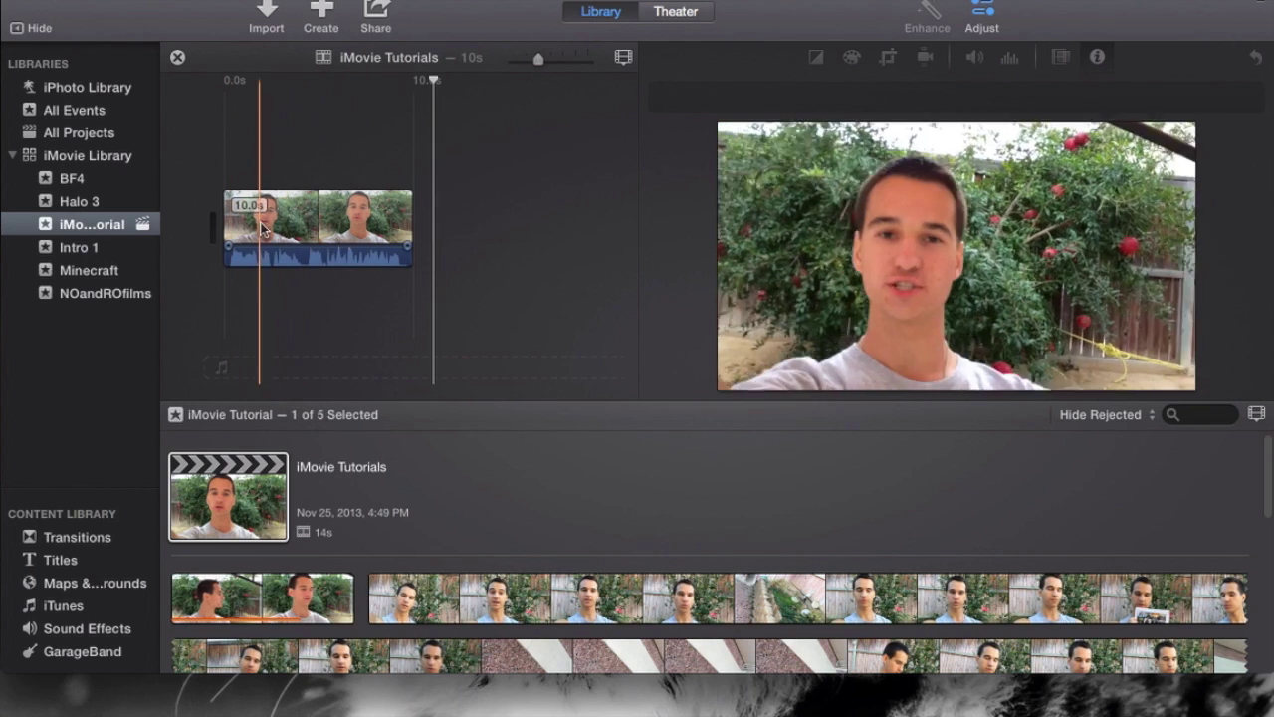
pyautogui.click(323, 221)
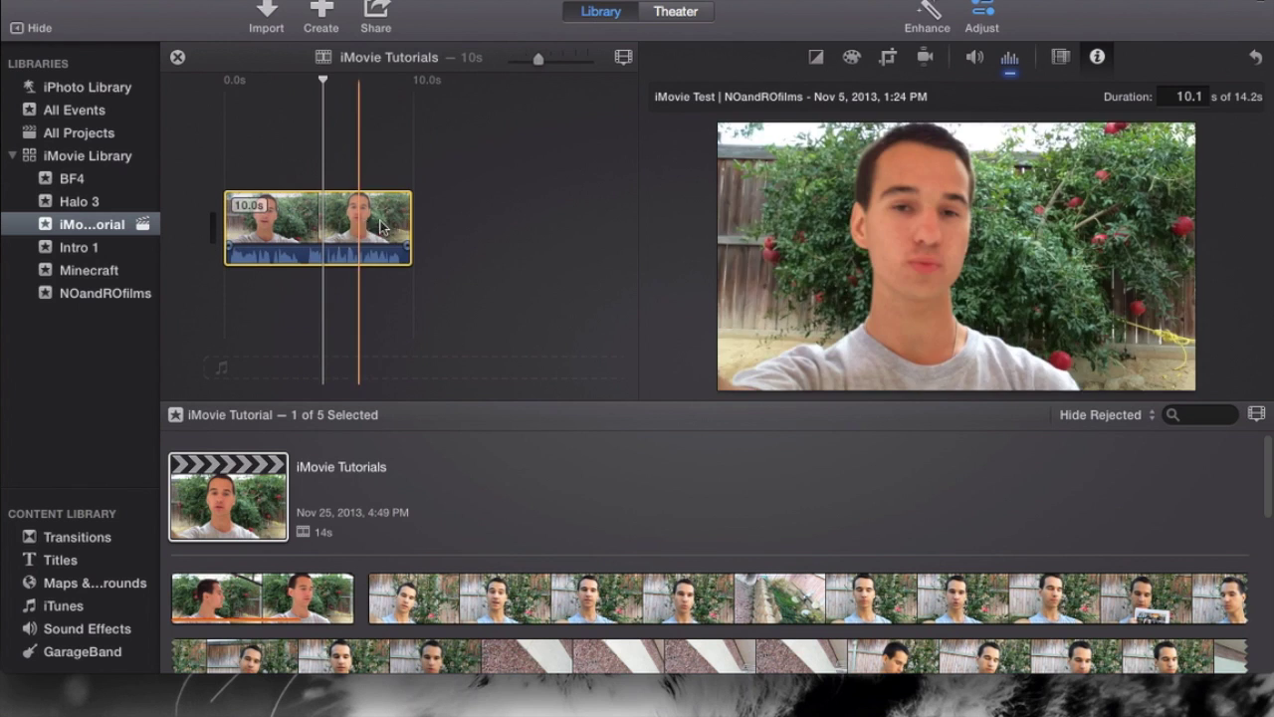
pyautogui.click(463, 214)
pyautogui.click(335, 221)
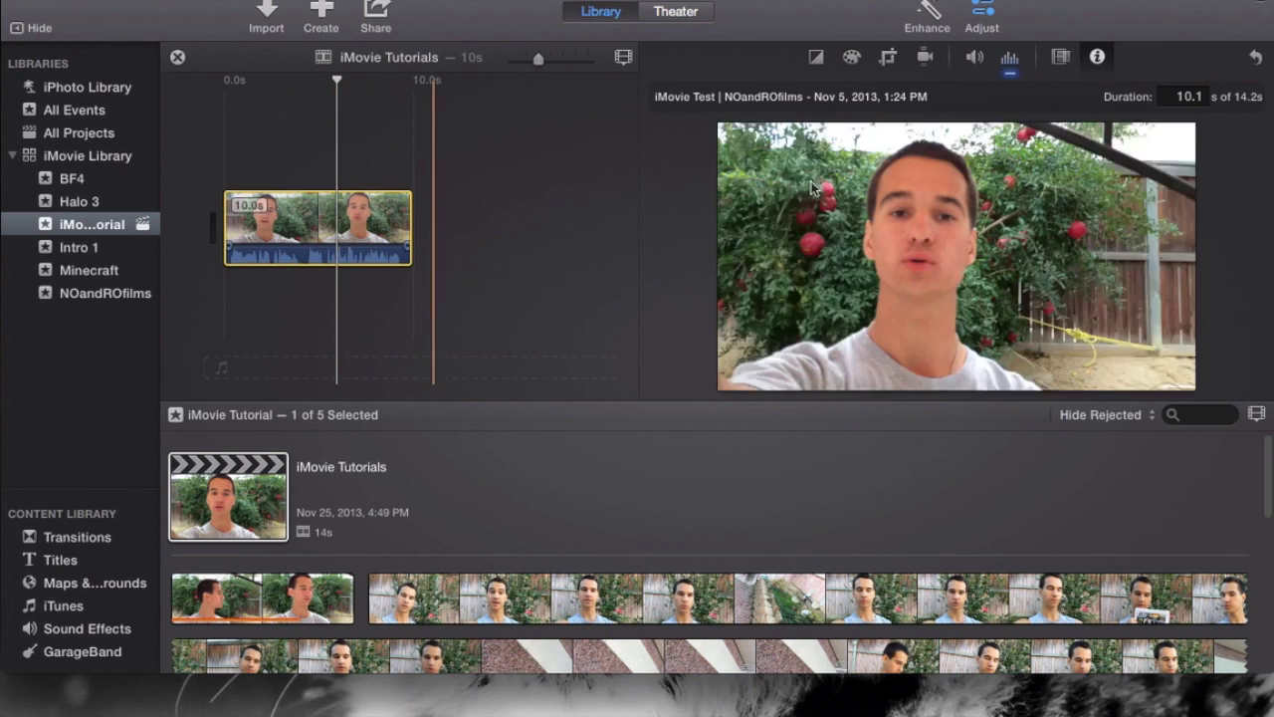
pyautogui.click(1180, 96)
# Step: Drag the clip's end to trim it to 8.6 seconds and play it back
pyautogui.press('Return')
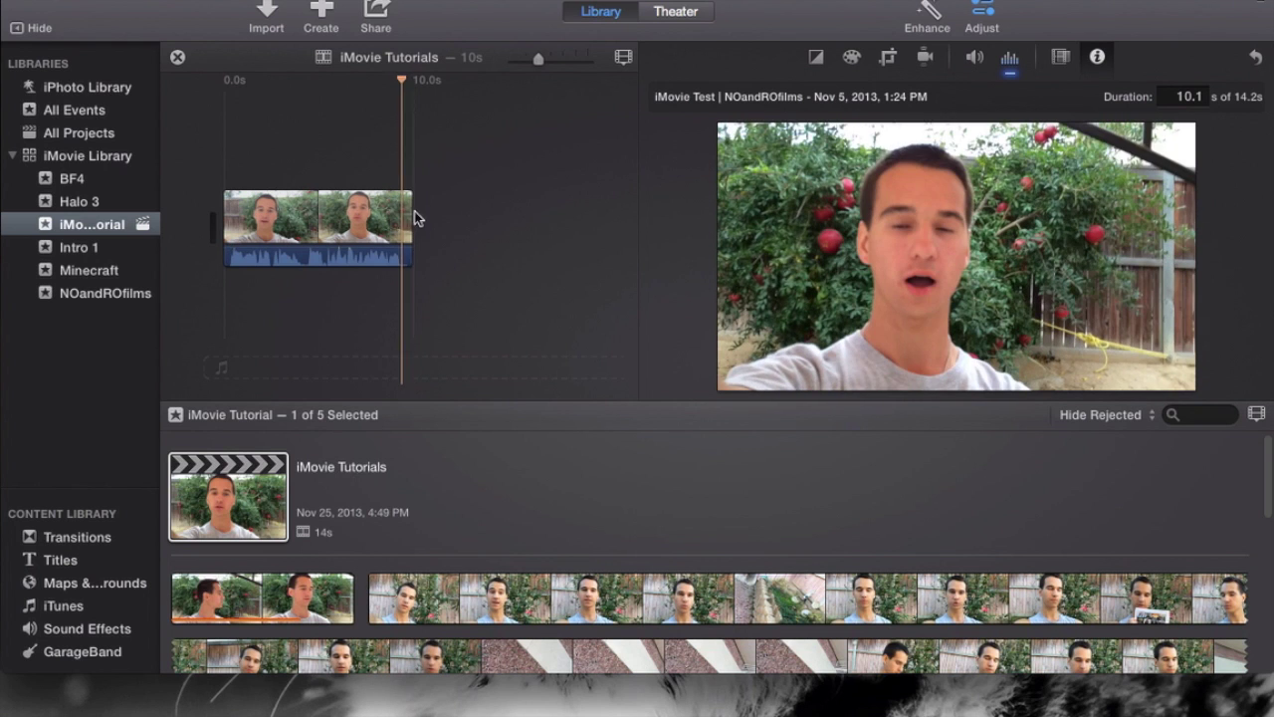
pyautogui.press('\\')
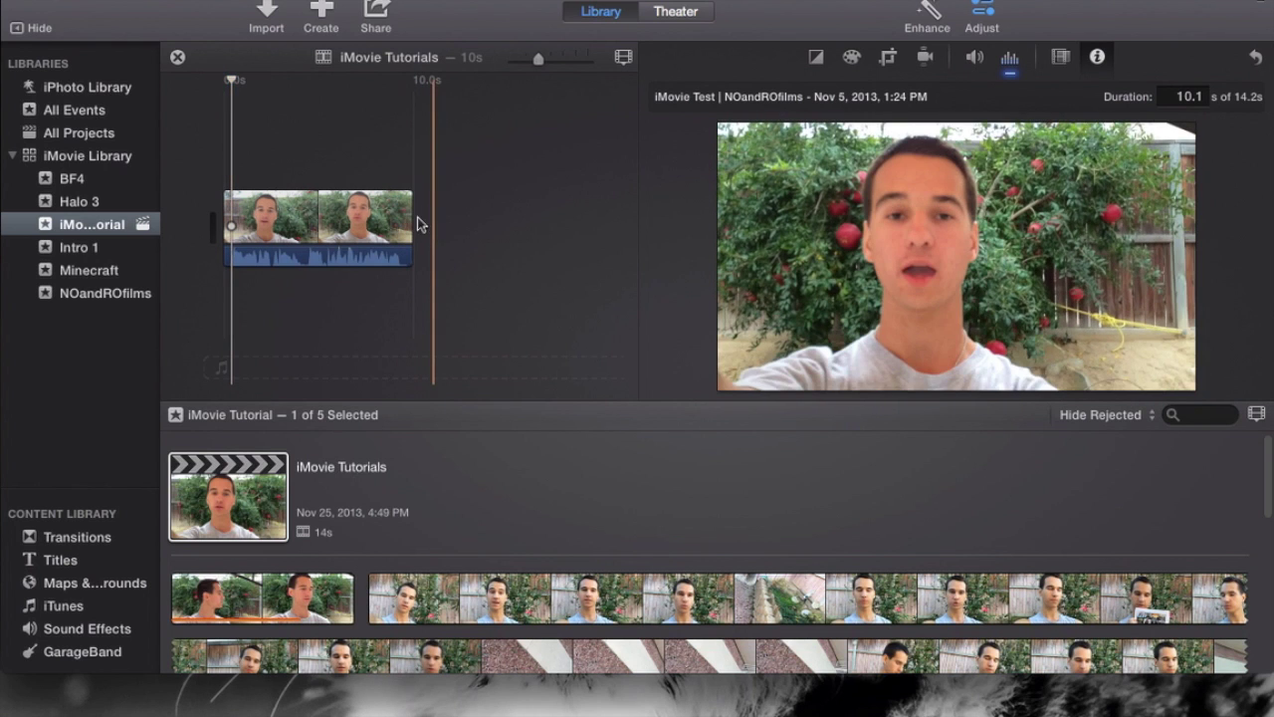
pyautogui.moveTo(412, 220); pyautogui.dragTo(379, 224)
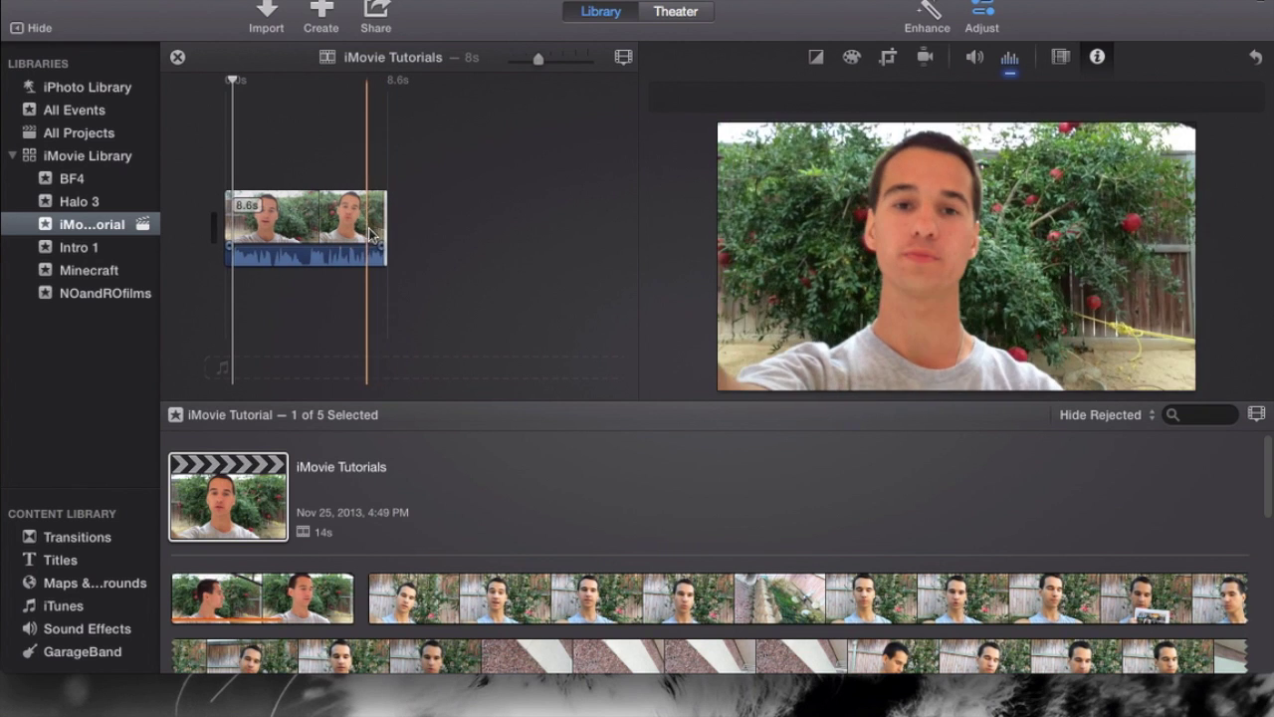
pyautogui.press('space')
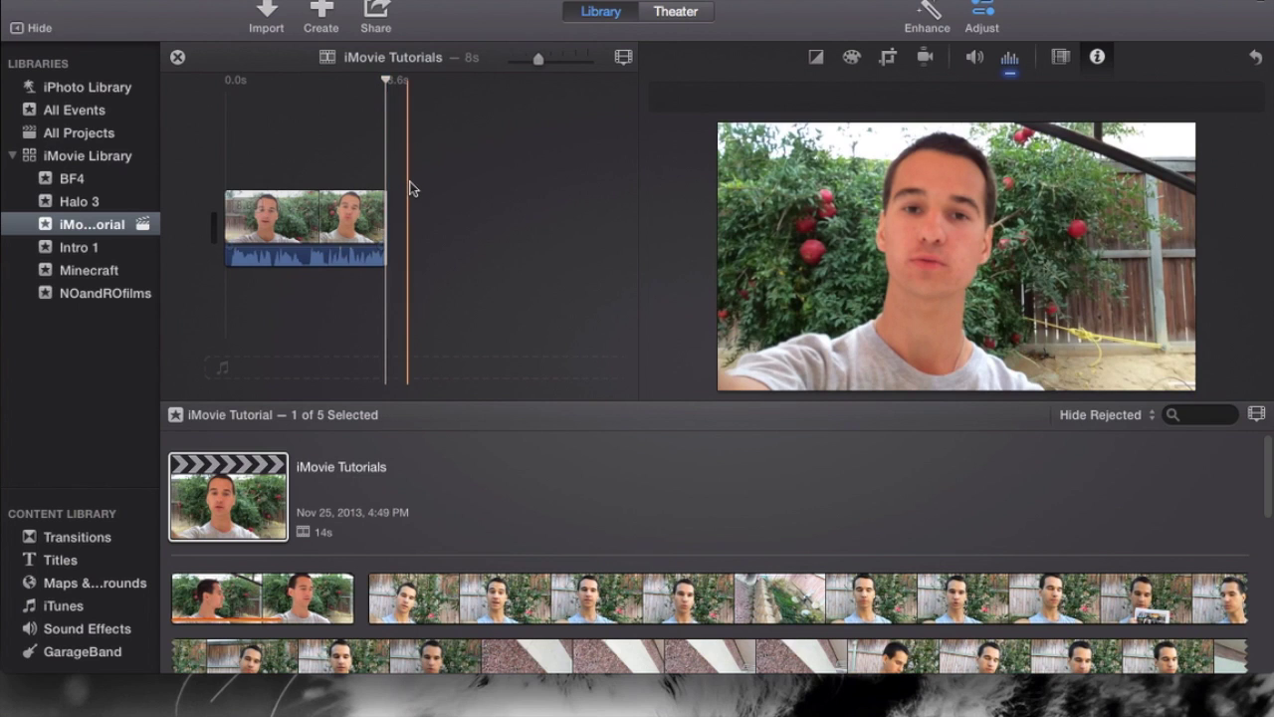
pyautogui.click(378, 140)
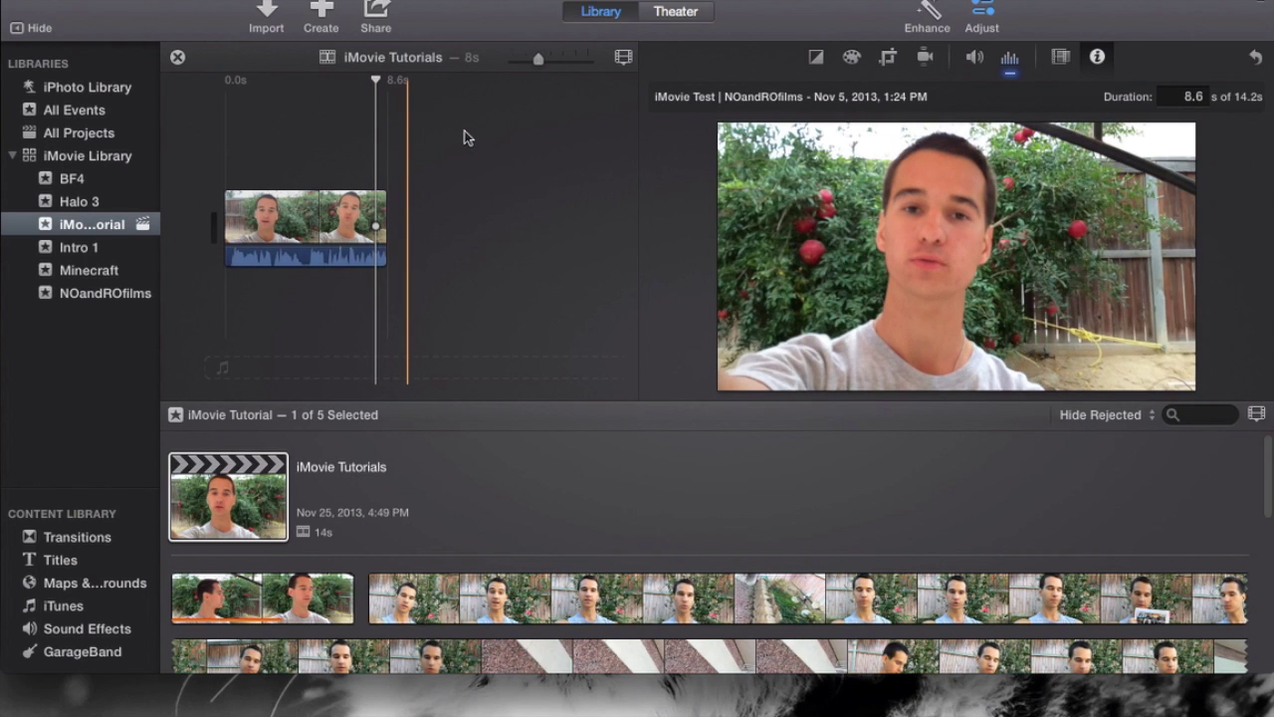
pyautogui.press('space')
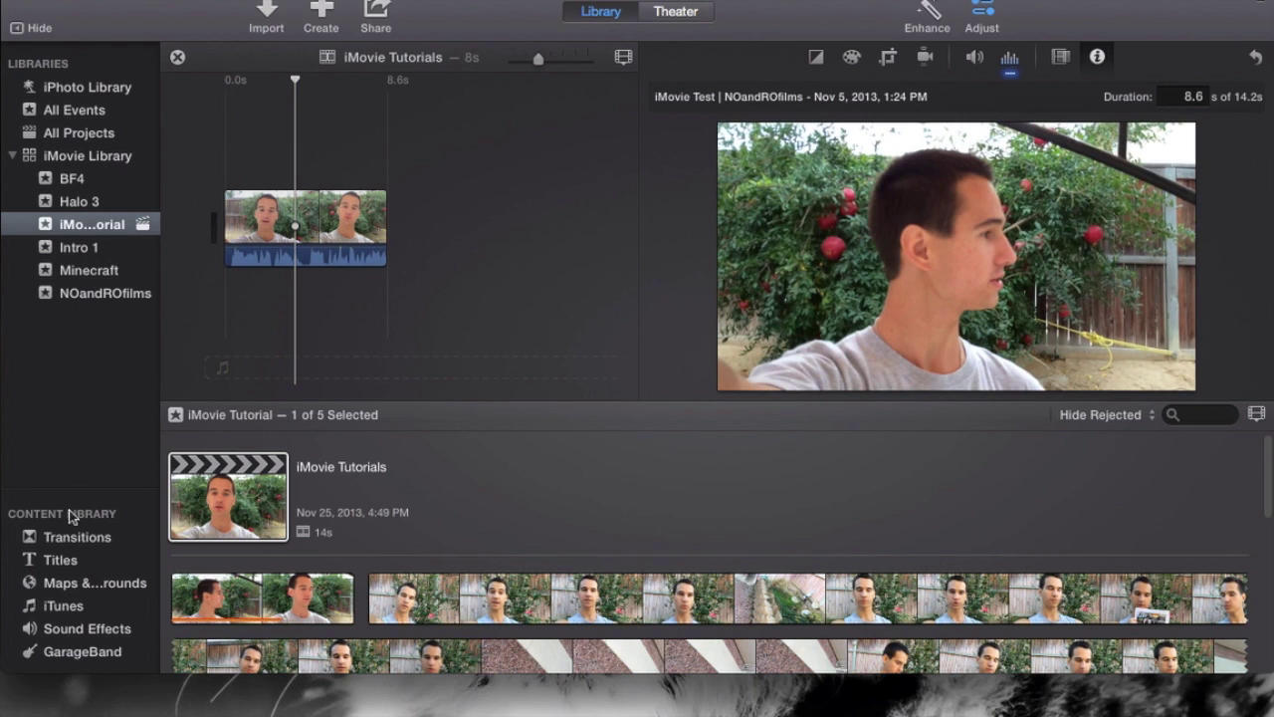